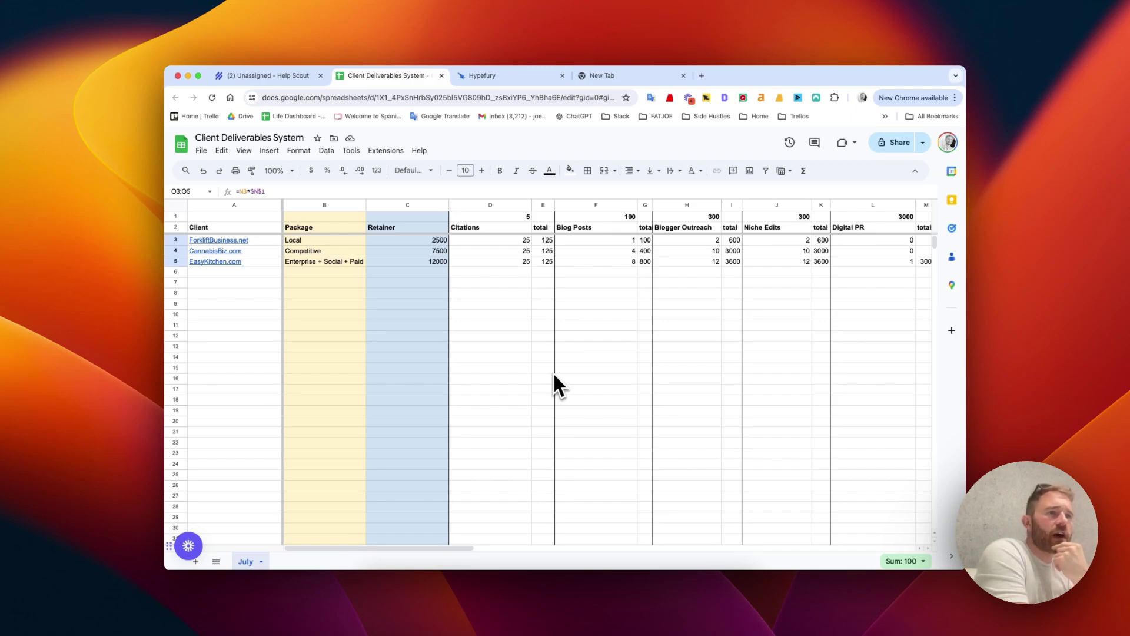
Step: Select the Client column, then highlight 'Social' in the 'Enterprise + Social + Paid' package name
click(238, 432)
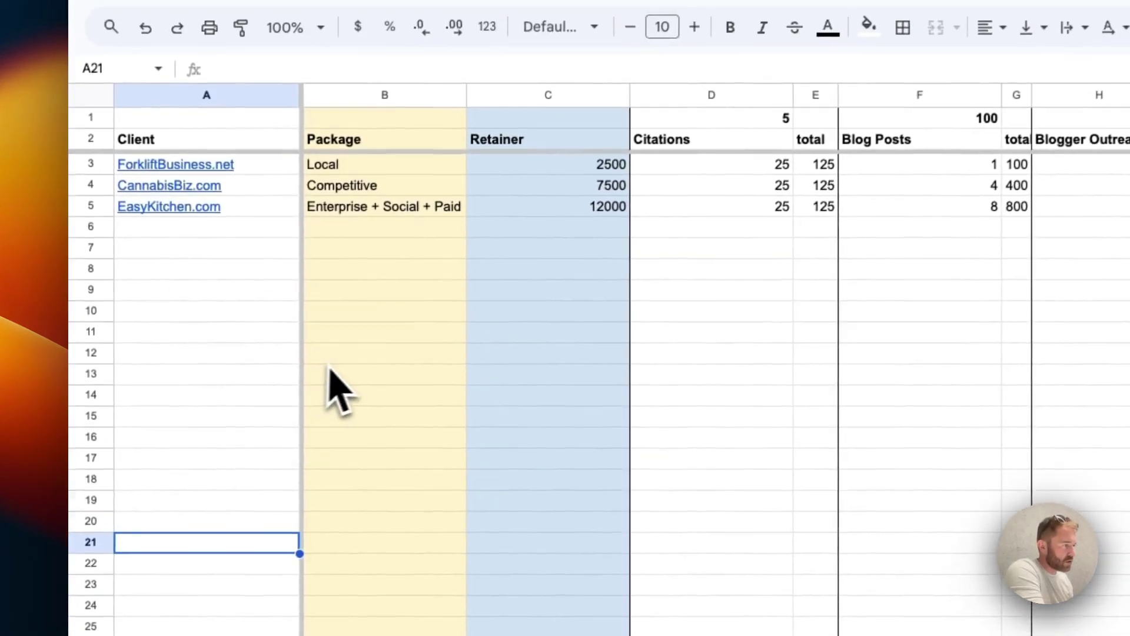
click(205, 95)
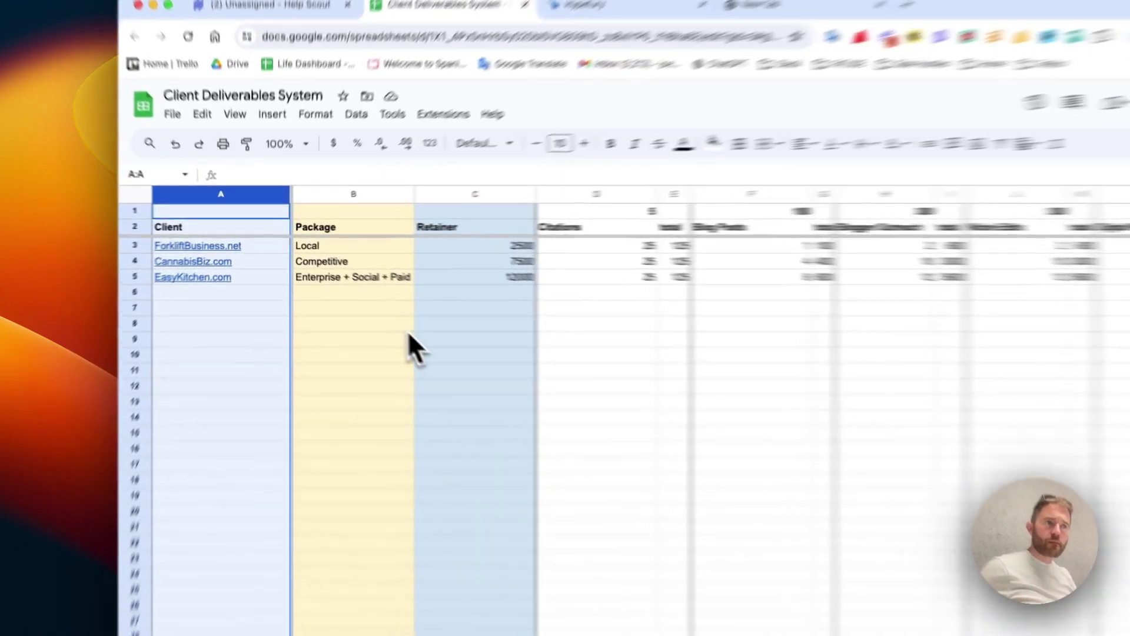
click(342, 291)
click(416, 298)
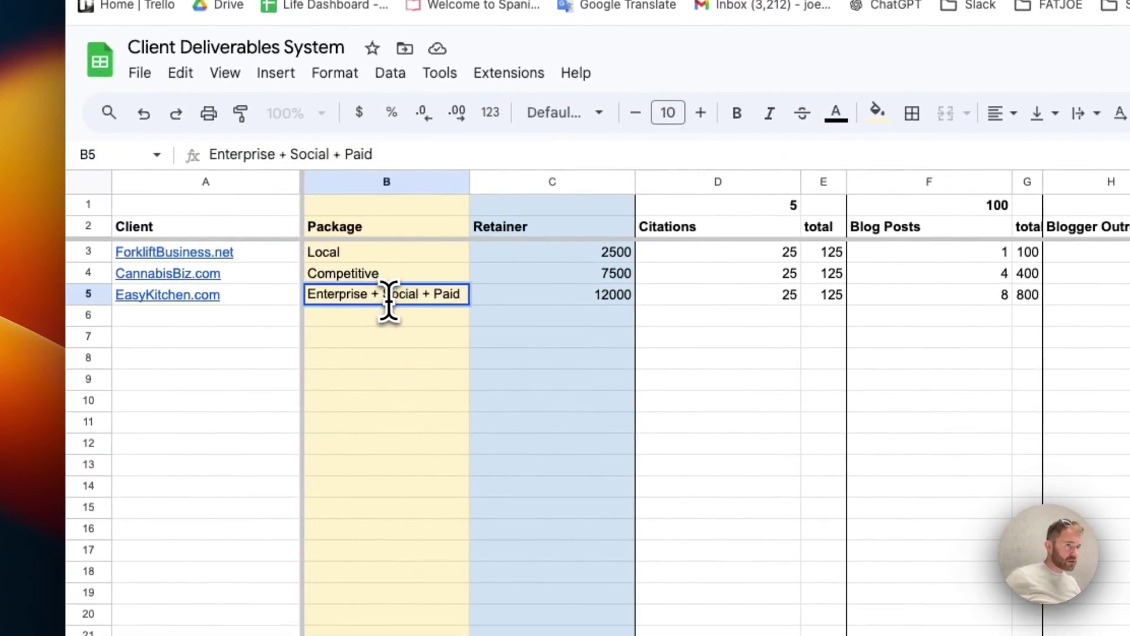
double_click(412, 293)
drag(418, 293, 386, 294)
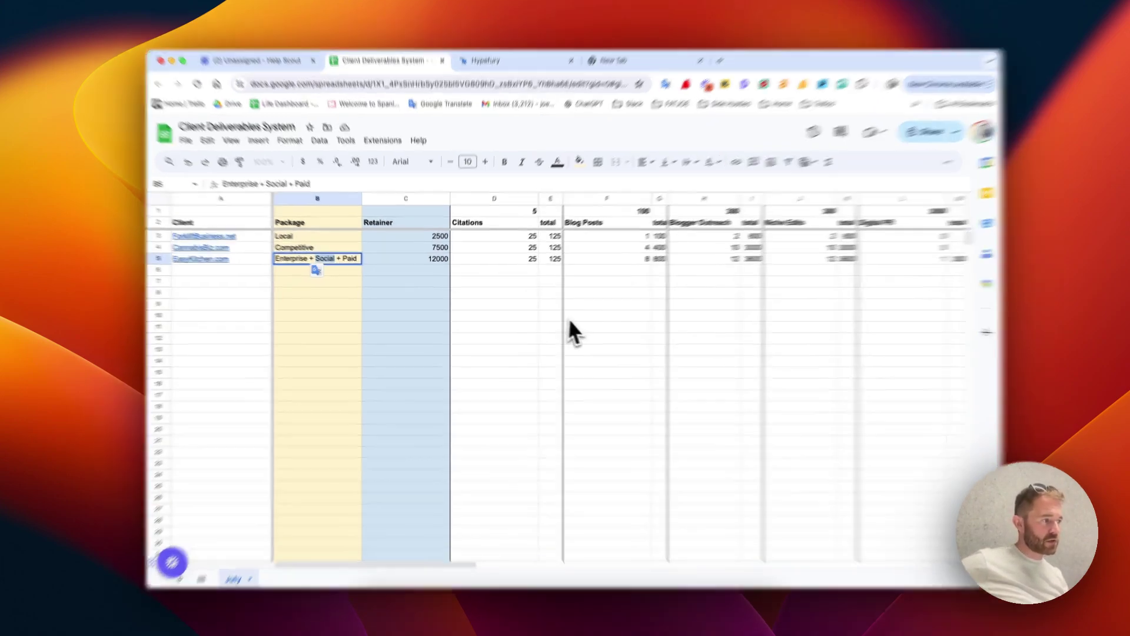
Step: Select the client cells and the package cells in rows 1 to 11
click(596, 314)
drag(234, 324, 234, 272)
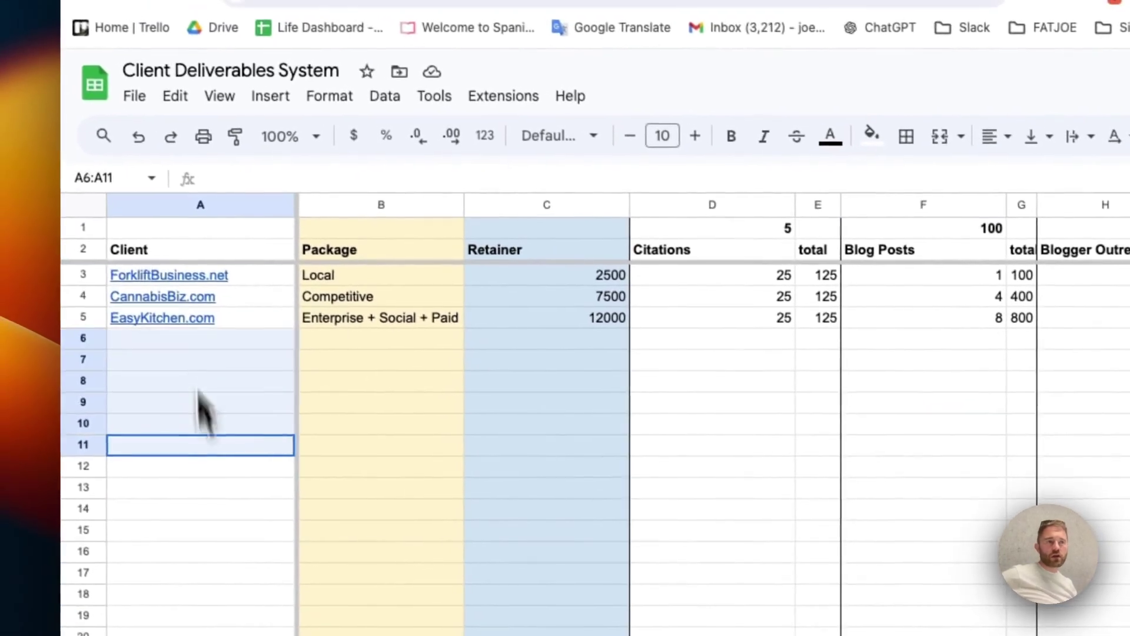
drag(206, 412, 195, 204)
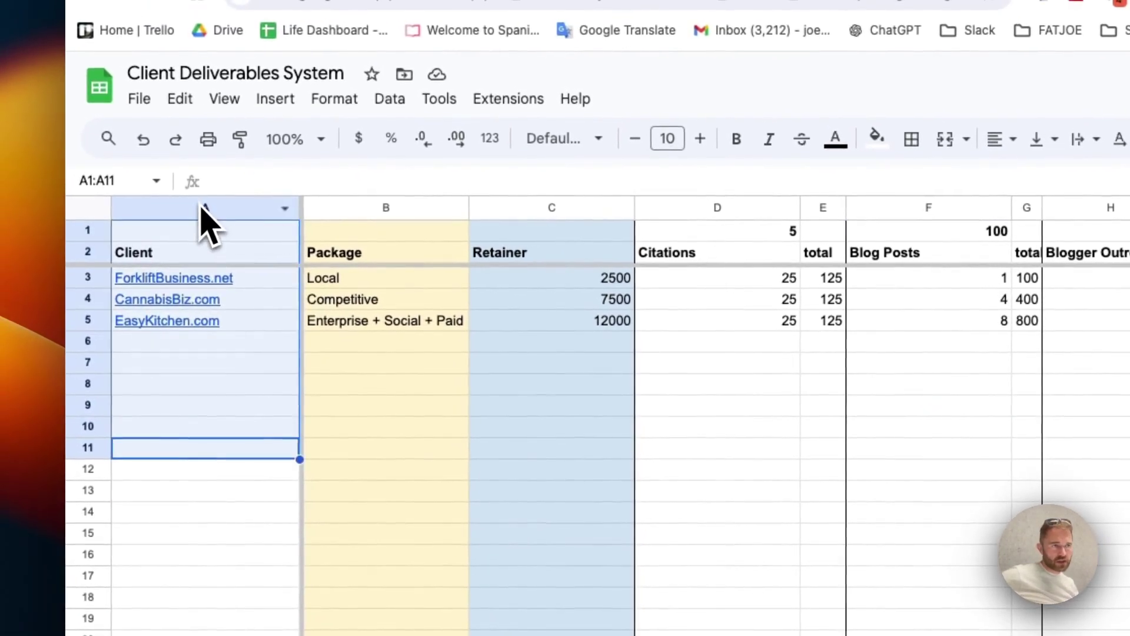
drag(415, 448, 374, 179)
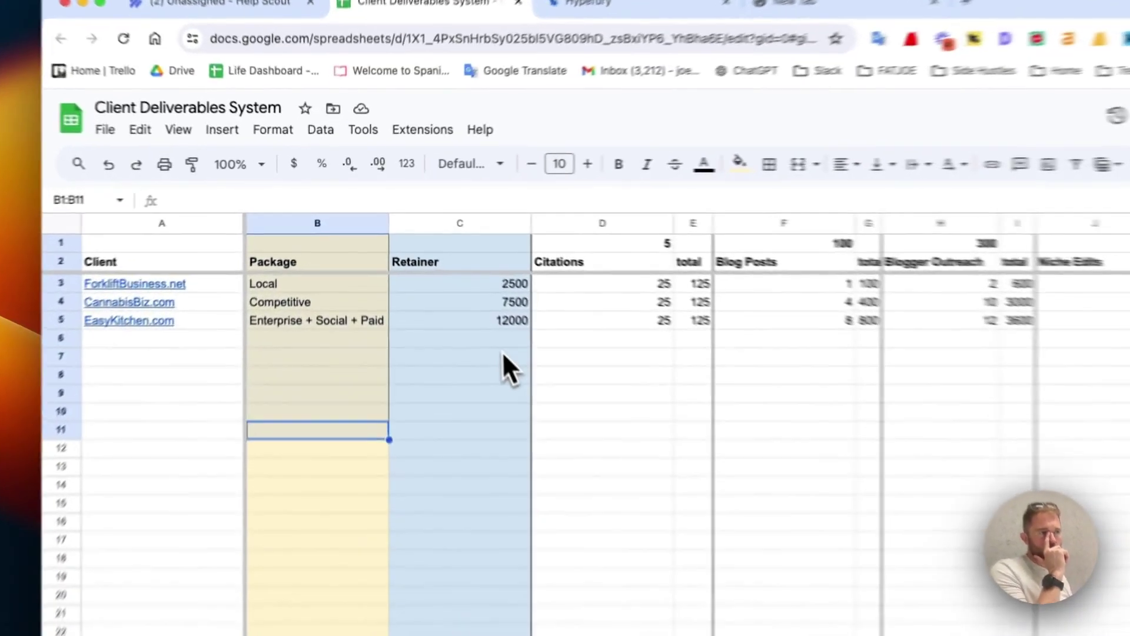
Step: Select the whole Retainer column, then the empty cell under Citations
click(433, 282)
click(494, 230)
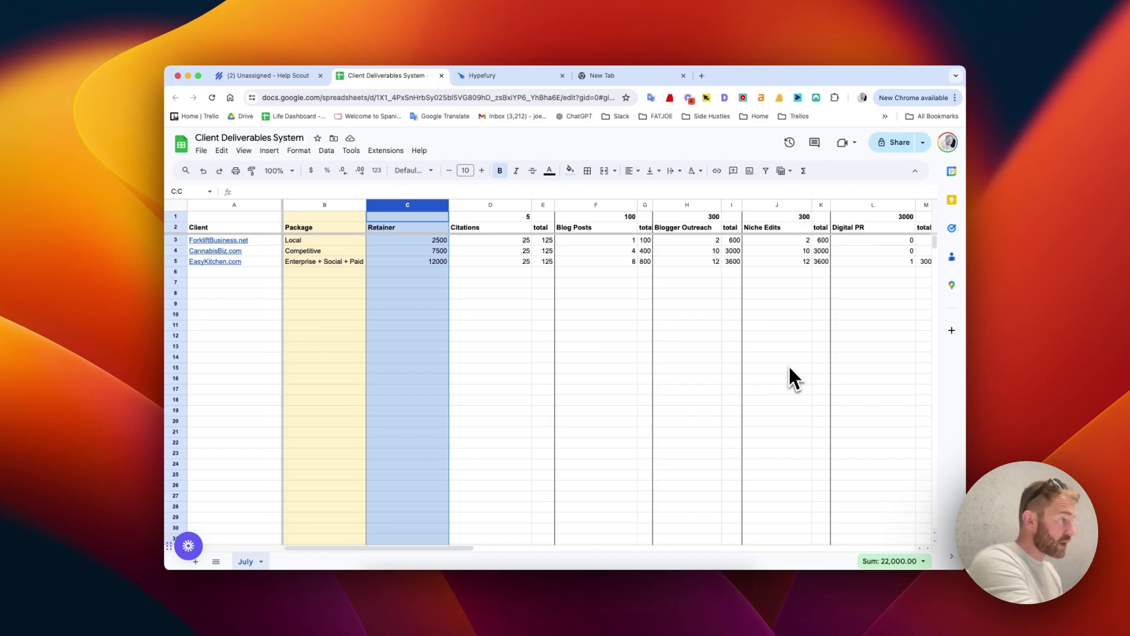
click(485, 272)
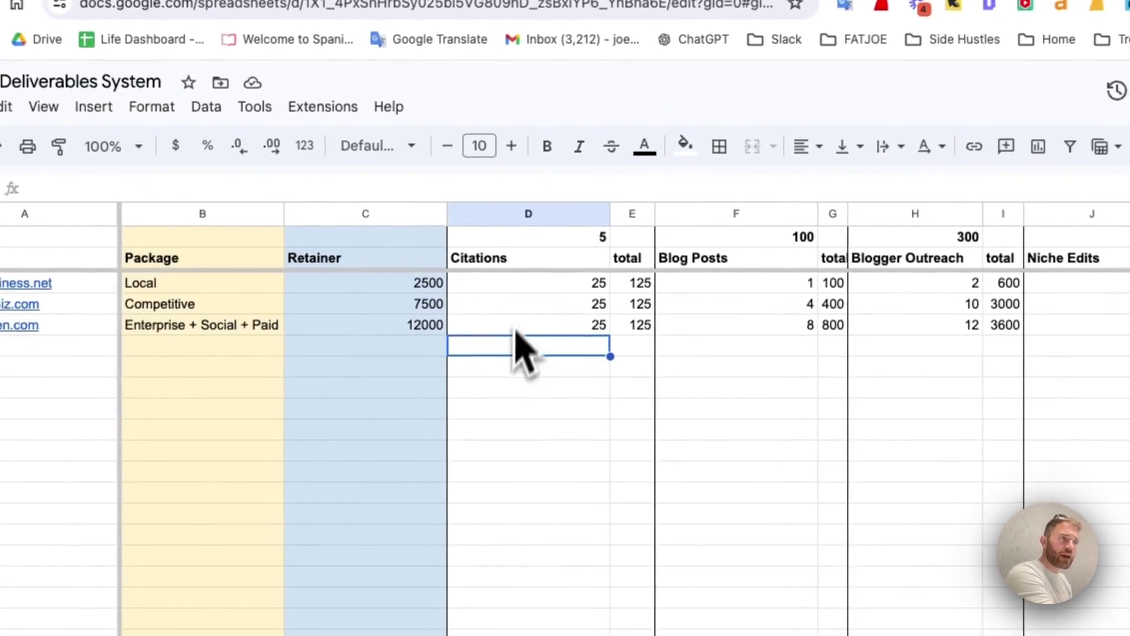
Step: Scroll right until the hours columns N–V, Content Optimisation through Social Media, show
scroll(542, 318, right, 10)
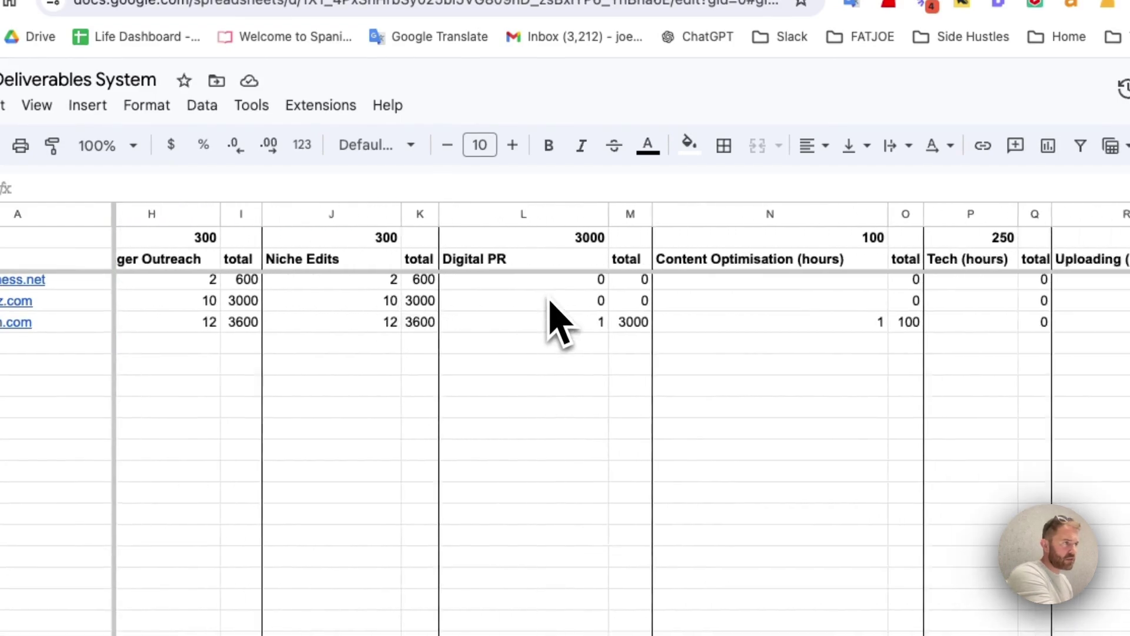
scroll(551, 301, right, 5)
scroll(503, 248, left, 15)
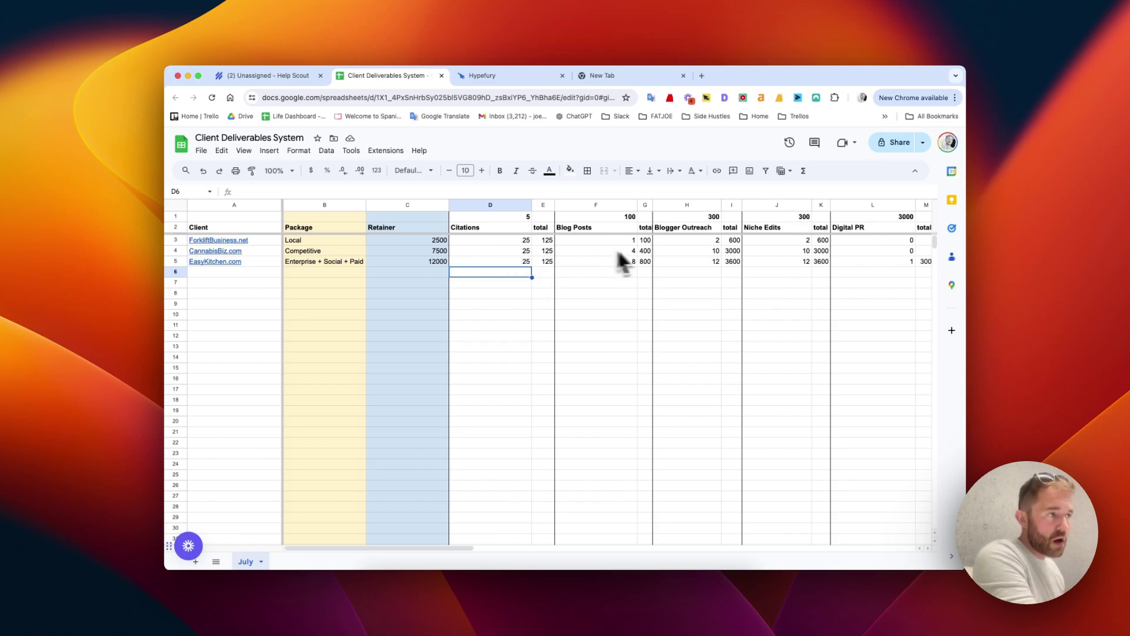
scroll(677, 259, right, 3)
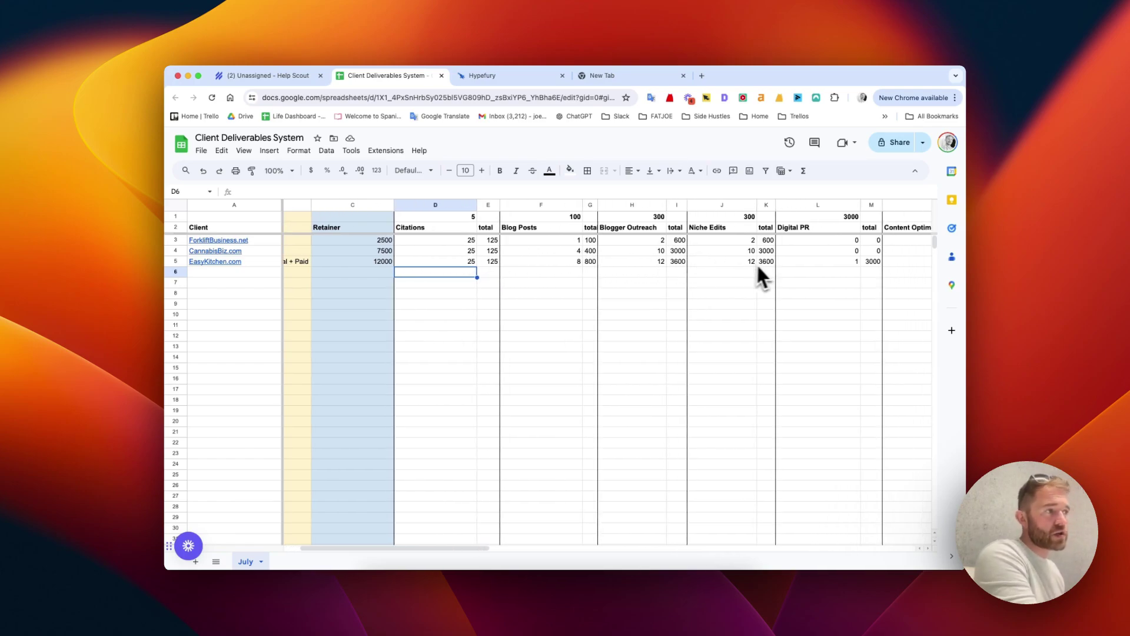
scroll(758, 264, right, 2)
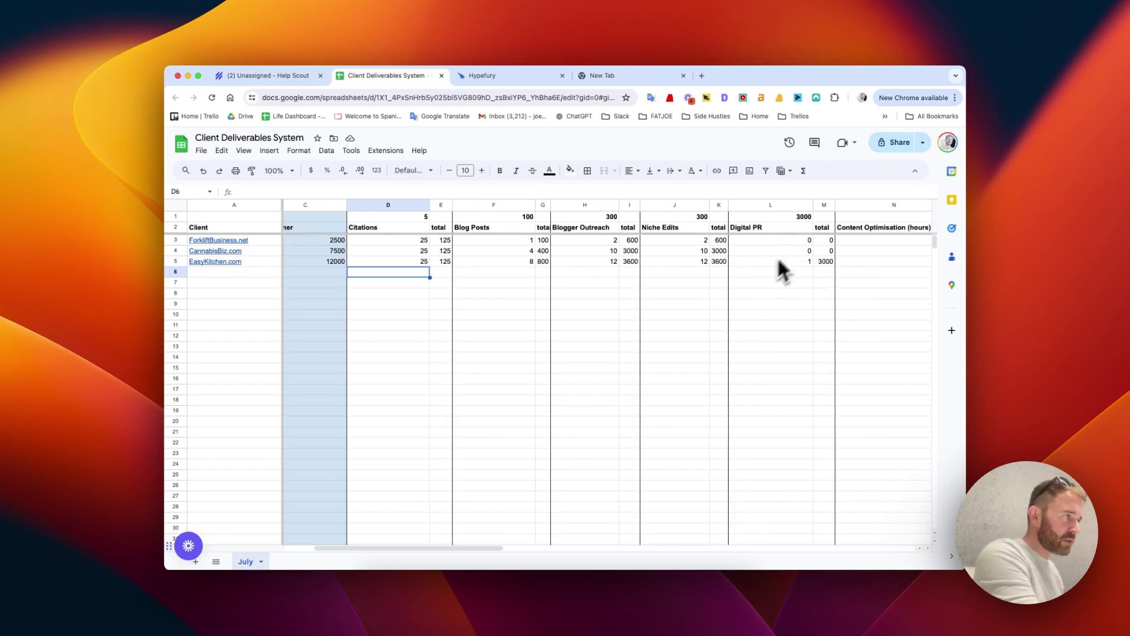
scroll(754, 281, left, 3)
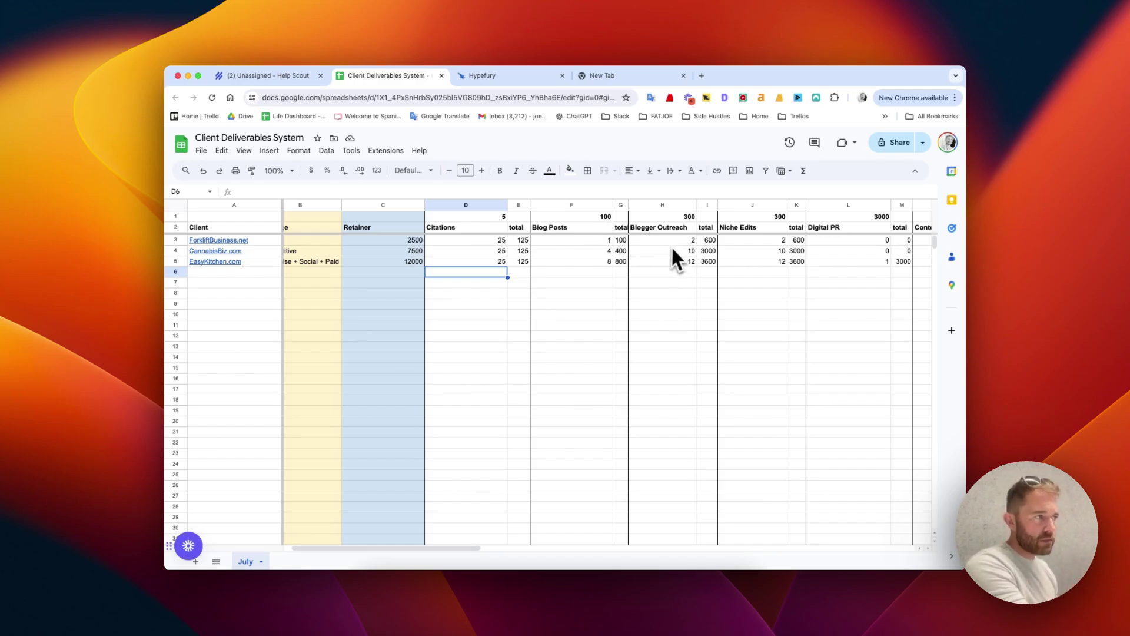
scroll(765, 246, right, 3)
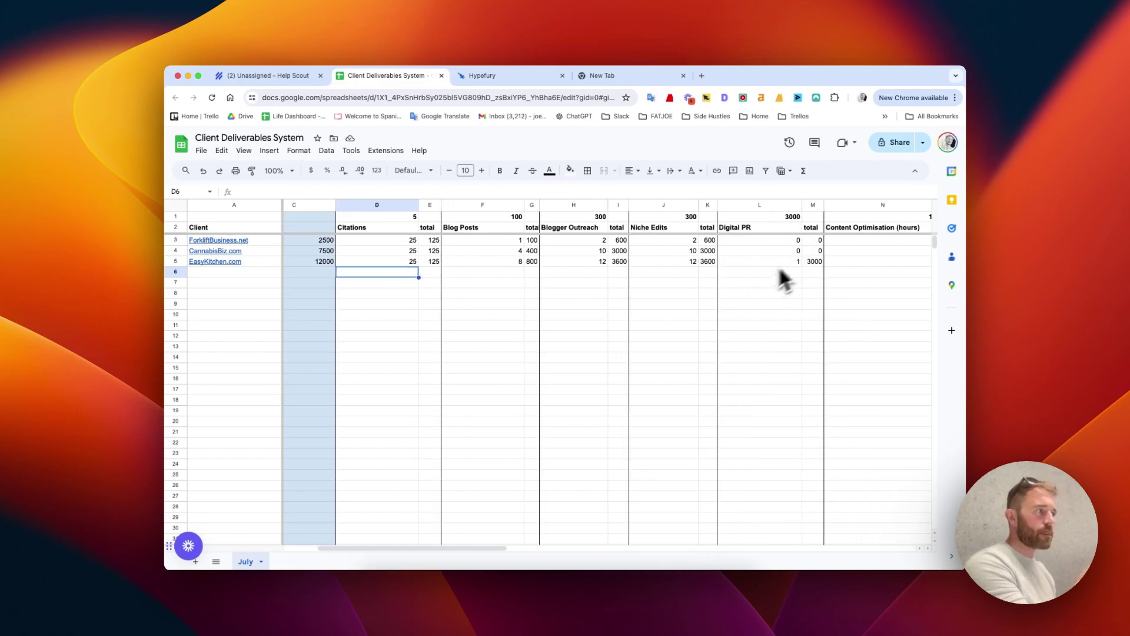
scroll(727, 279, left, 1)
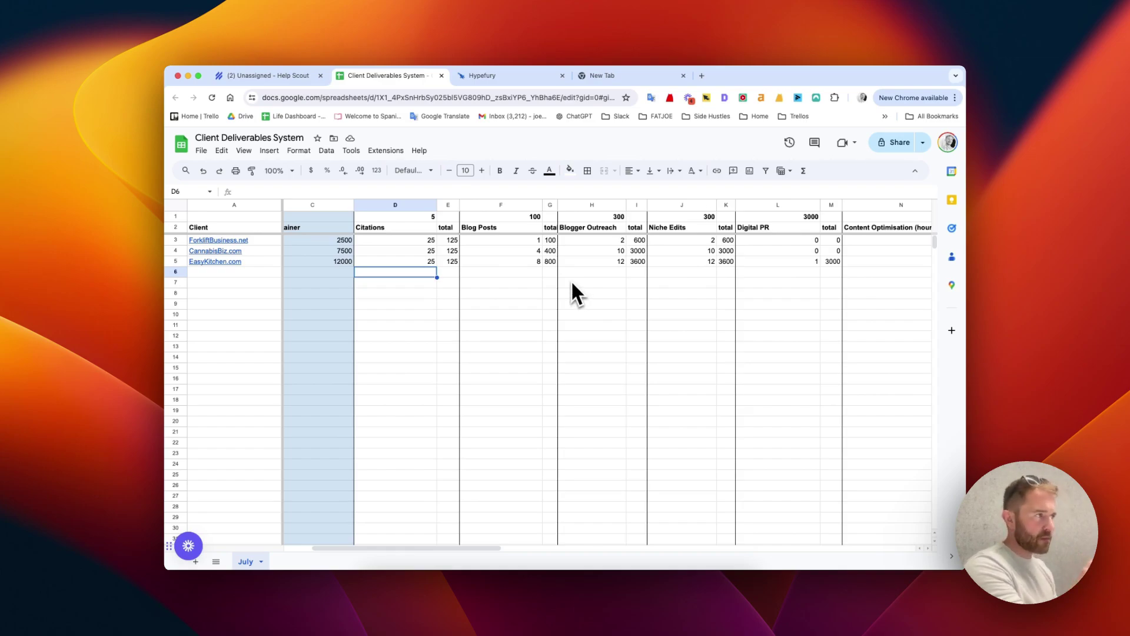
scroll(621, 287, right, 6)
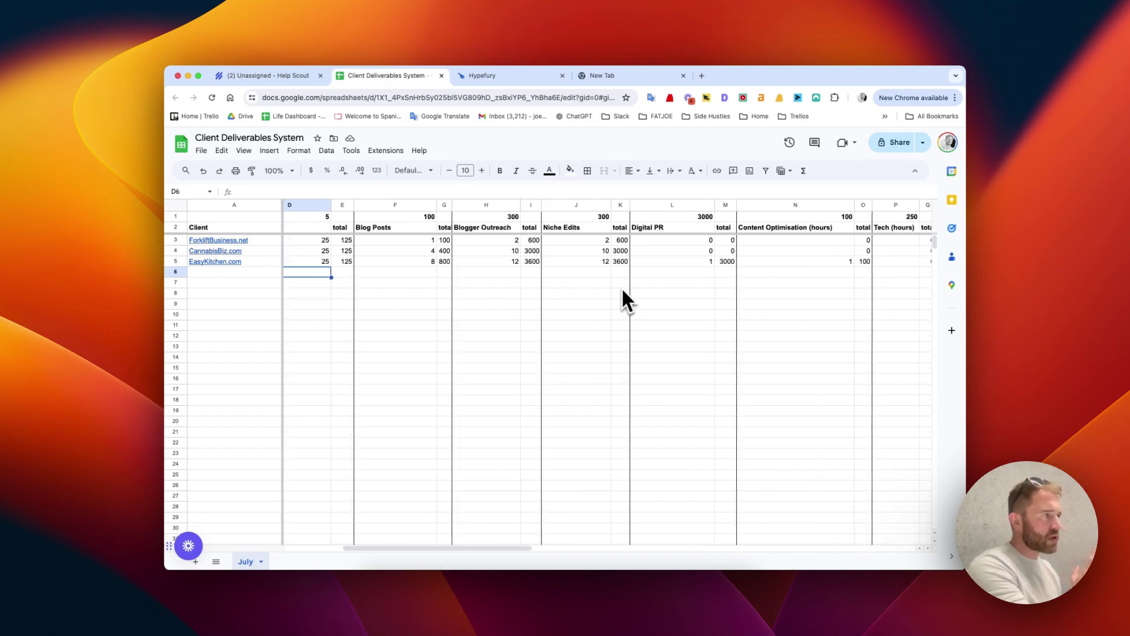
scroll(624, 299, right, 1)
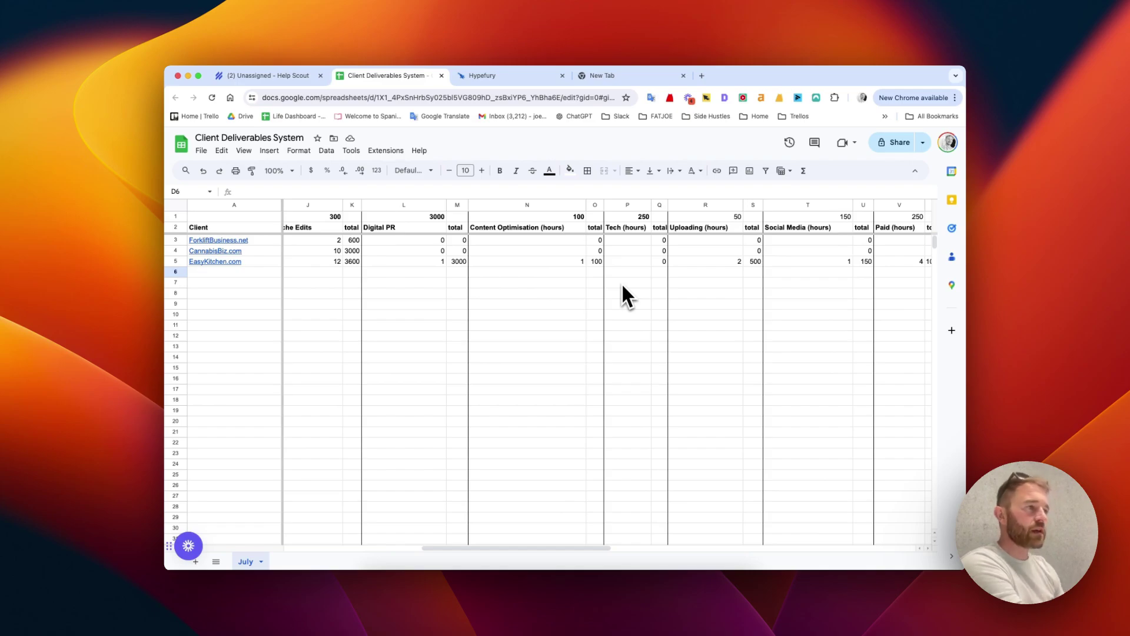
Step: Enter 2 Content Optimisation hours for EasyKitchen.com
scroll(589, 277, left, 1)
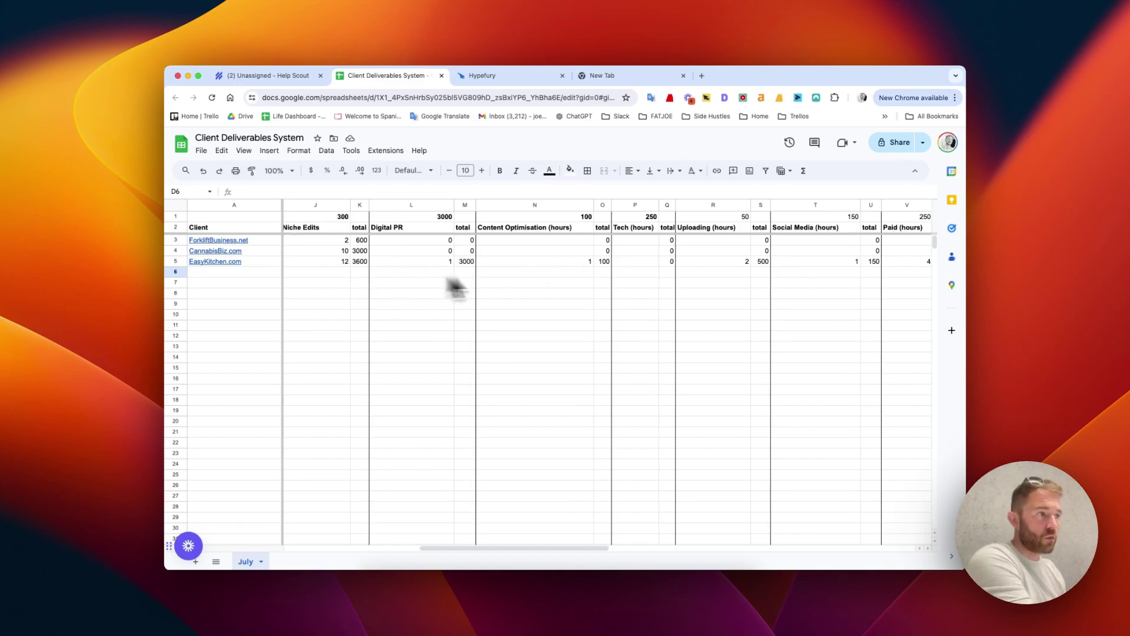
click(577, 262)
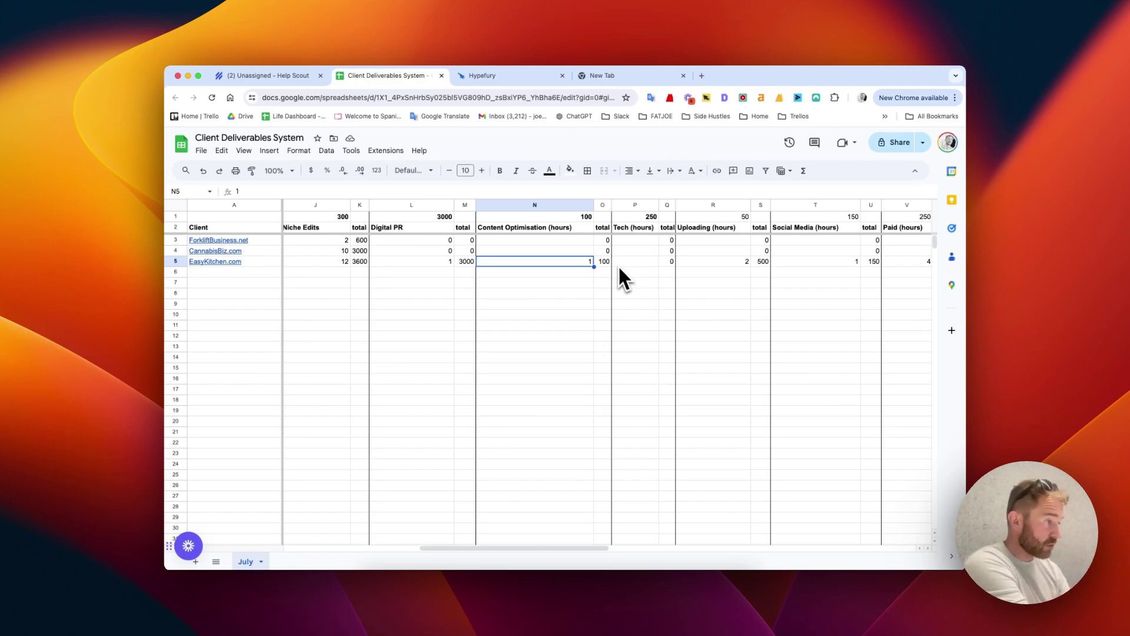
text(2)
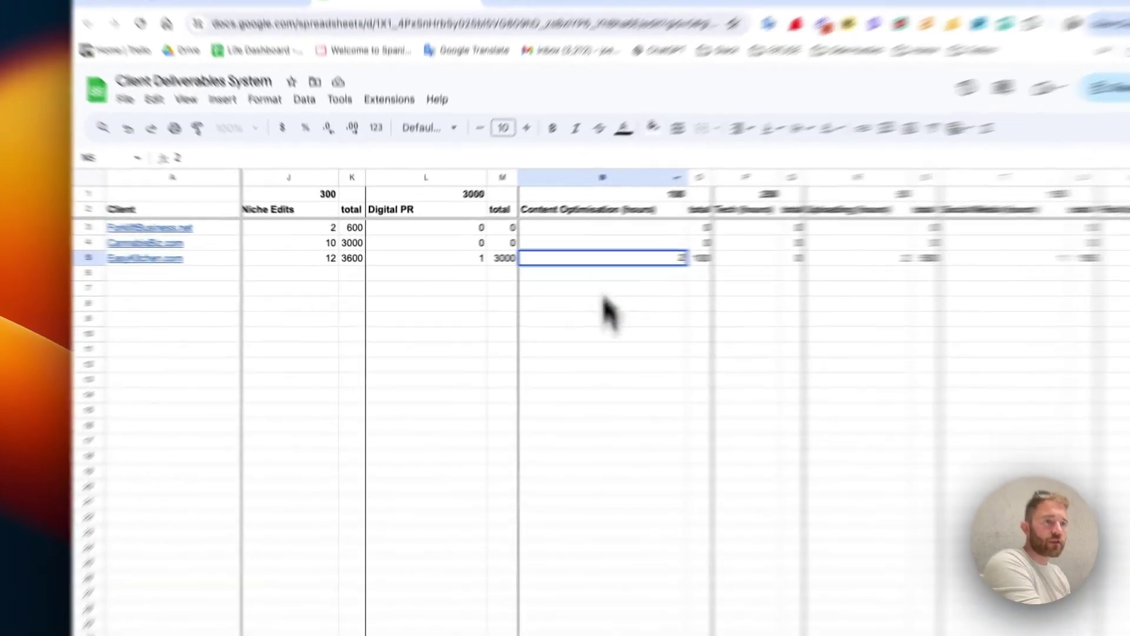
click(533, 346)
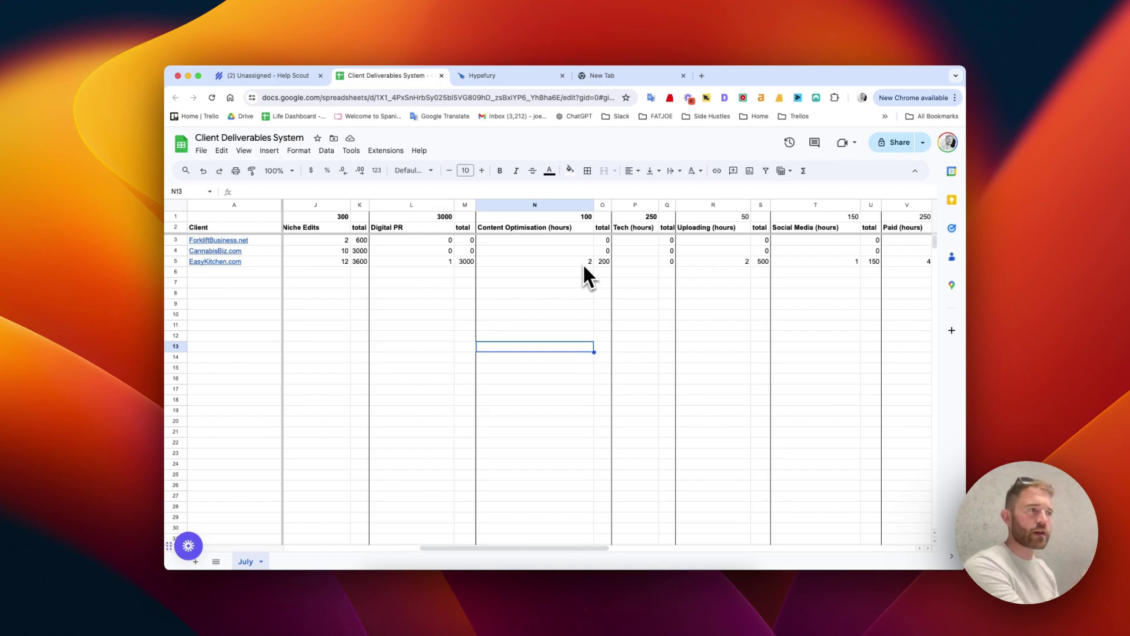
Step: Set EasyKitchen.com's Tech hours to 1, then correct them to 0
scroll(586, 265, right, 3)
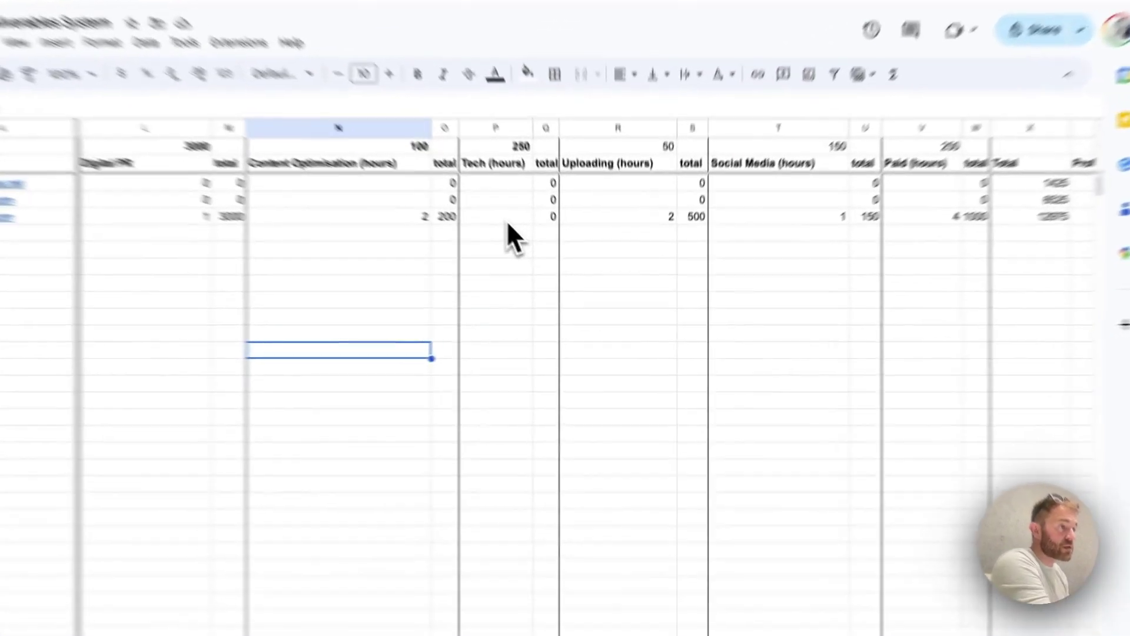
click(556, 262)
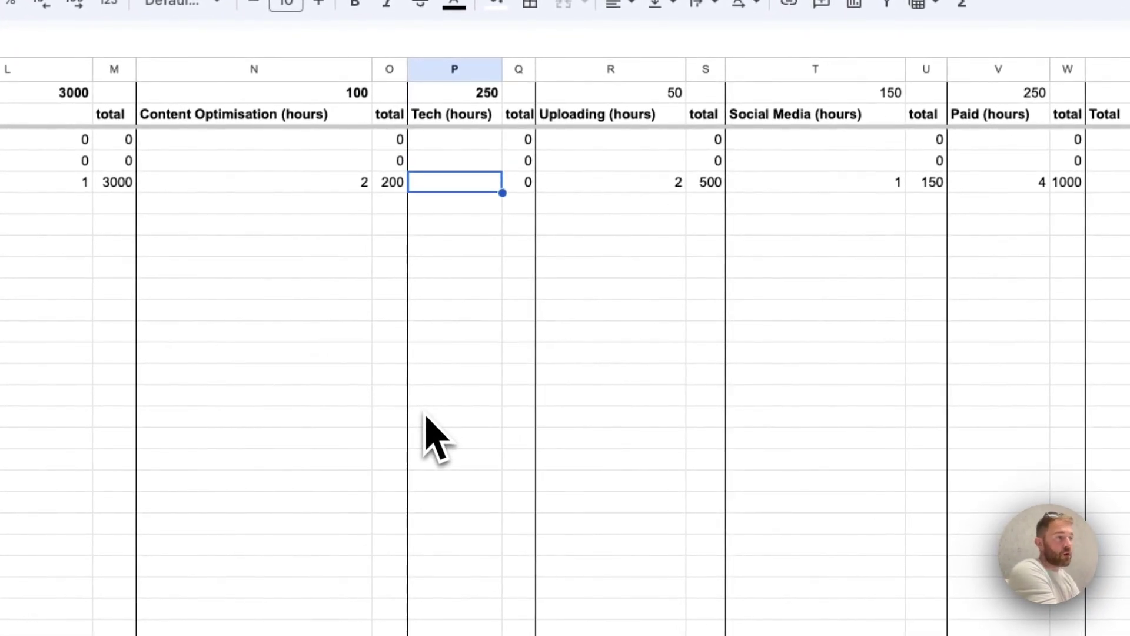
text(1)
click(760, 396)
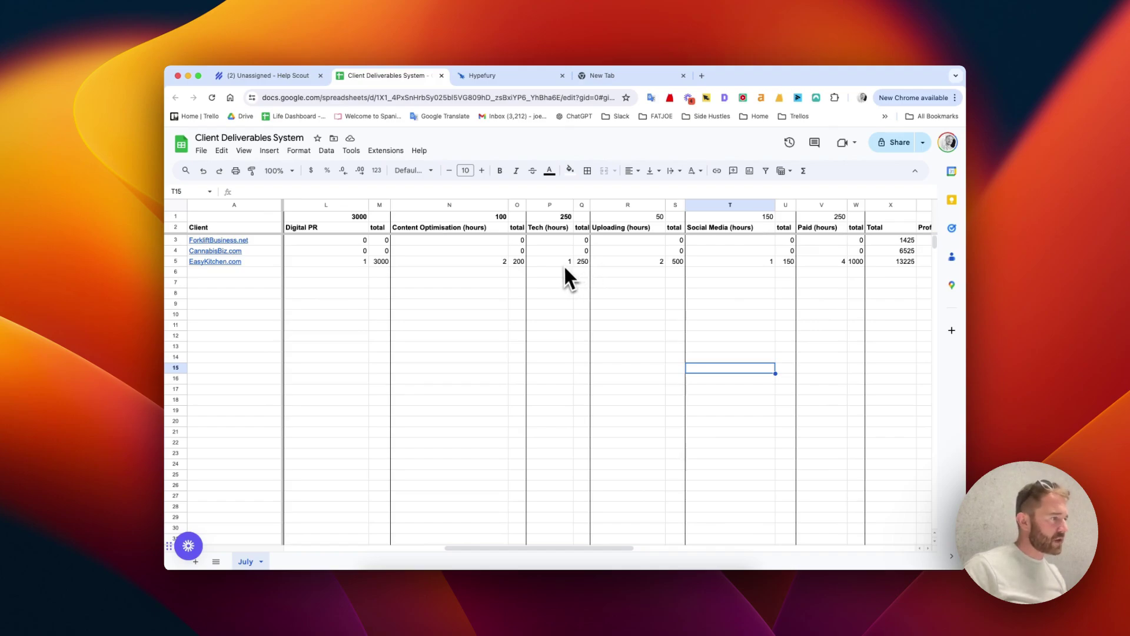
click(564, 264)
text(0)
click(562, 415)
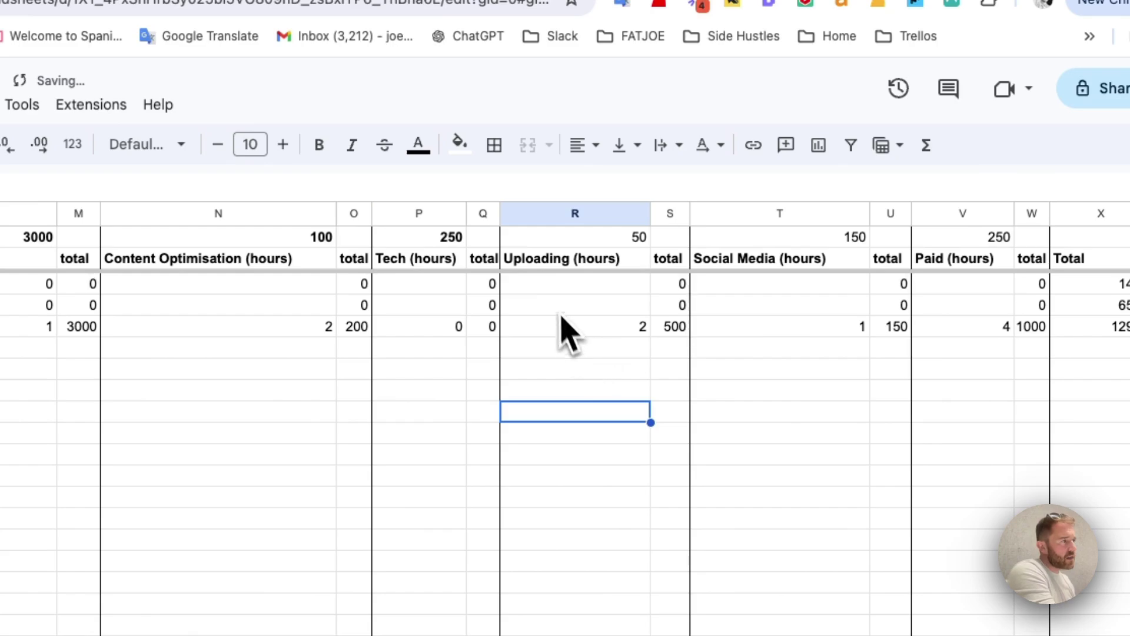
click(607, 284)
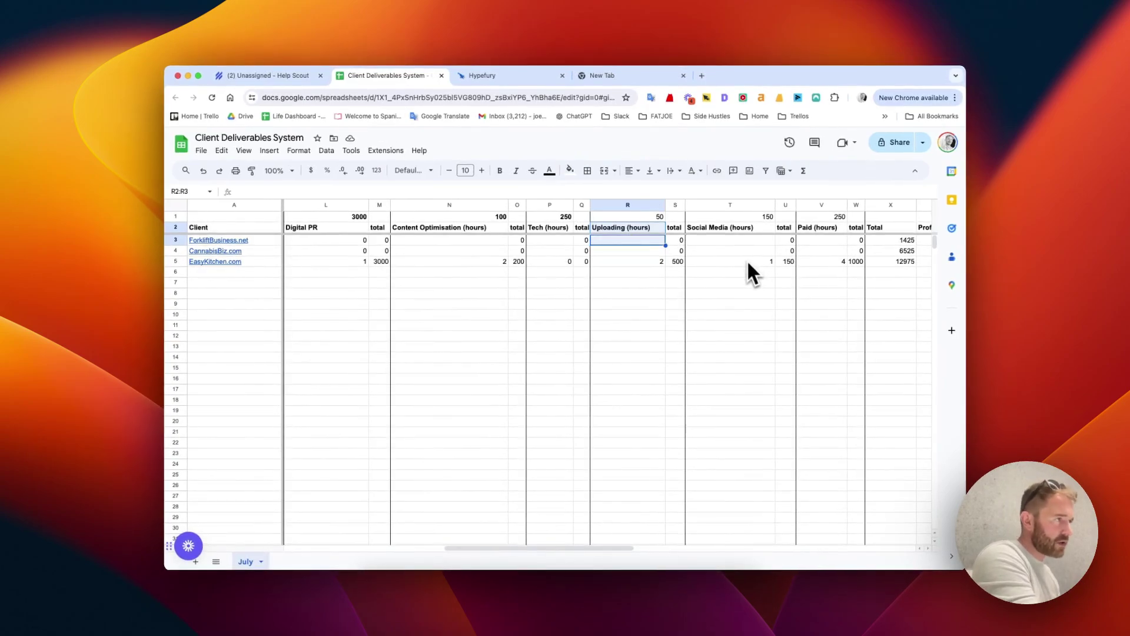
Step: Enter 1 Social Media hour for EasyKitchen.com
scroll(747, 259, right, 2)
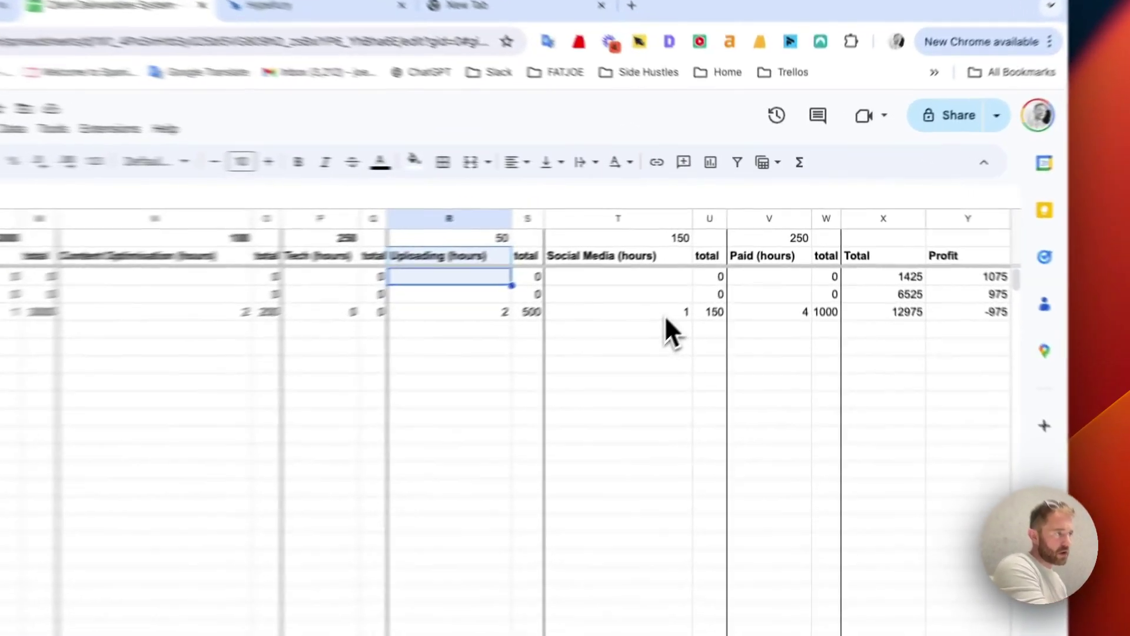
click(722, 263)
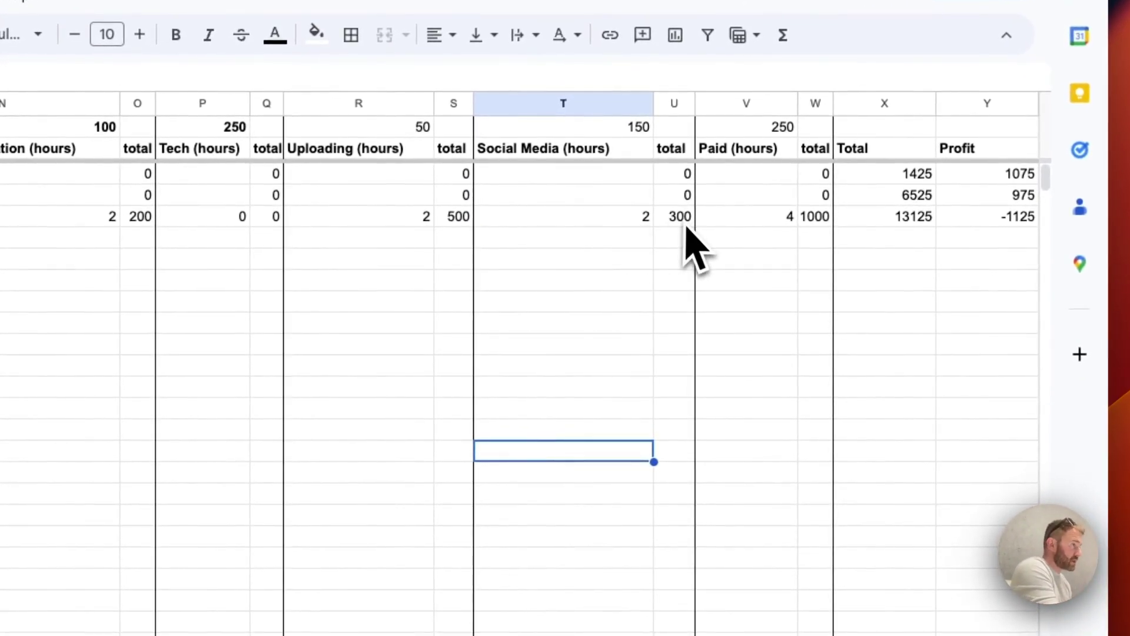
click(629, 228)
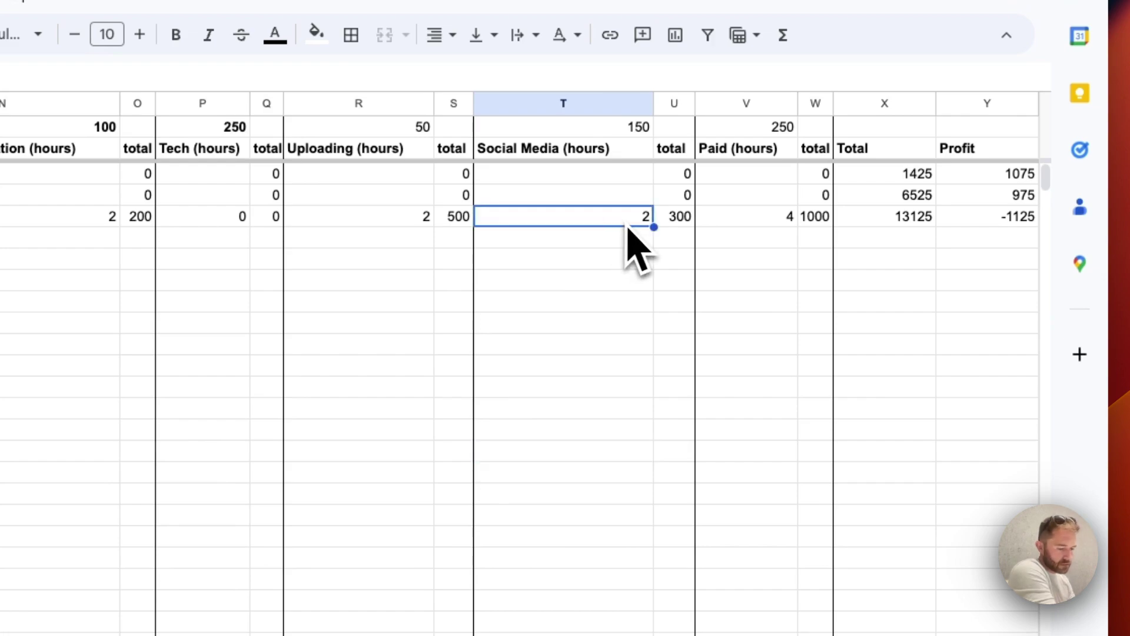
text(1)
click(732, 297)
Step: Enter 5 Paid hours for EasyKitchen.com, bringing its margin to -10.21%
scroll(744, 315, right, 2)
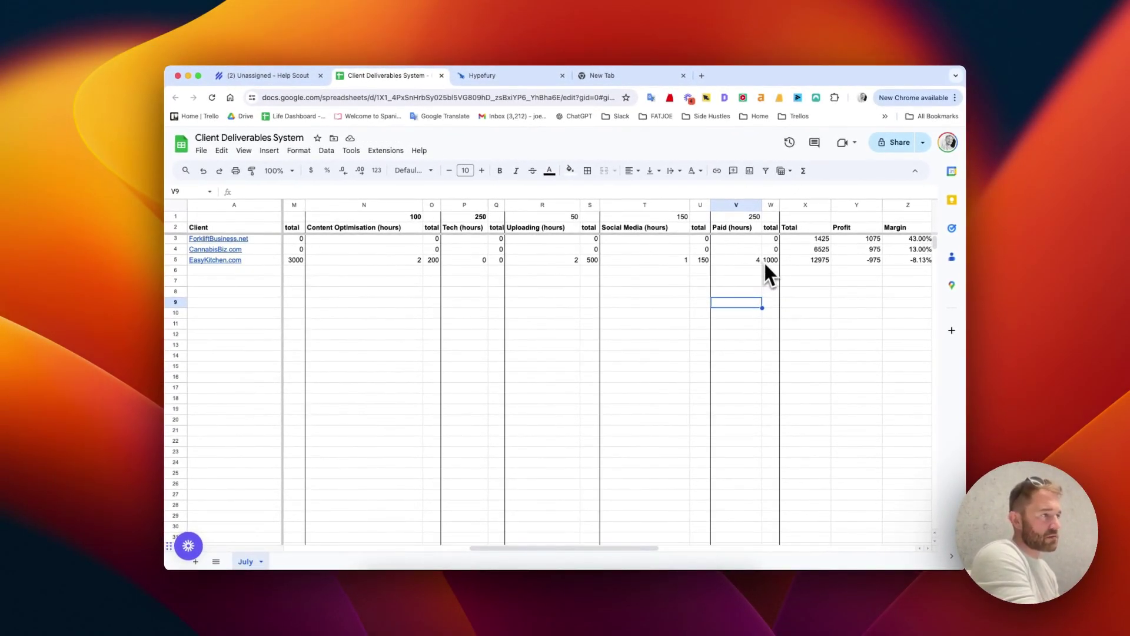
click(761, 260)
text(5)
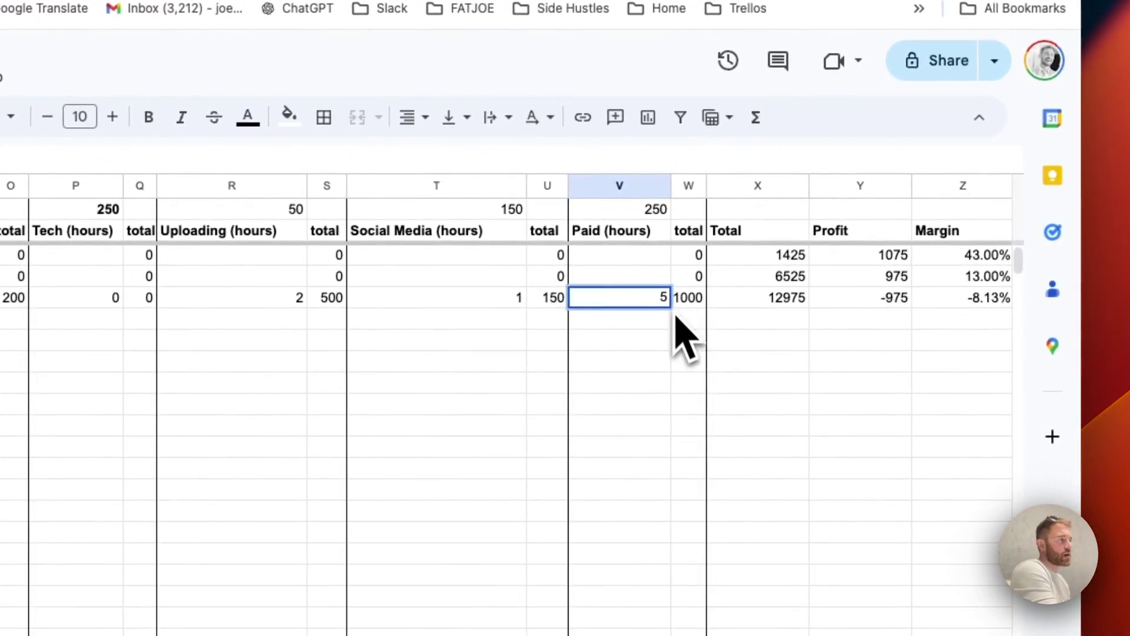
key(Return)
scroll(660, 321, right, 3)
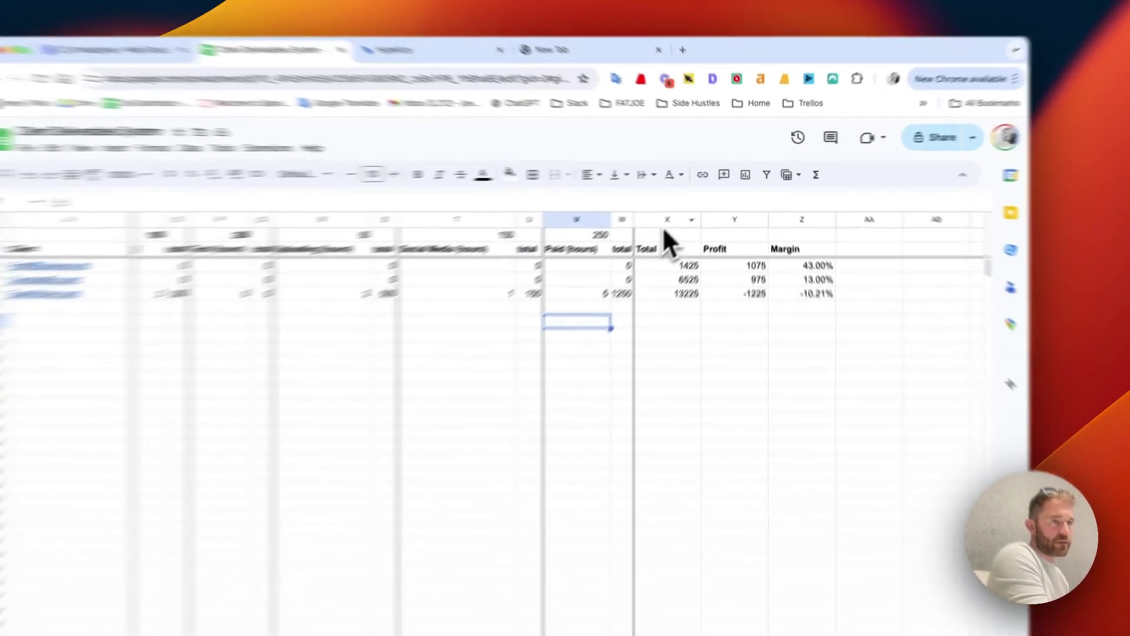
click(690, 204)
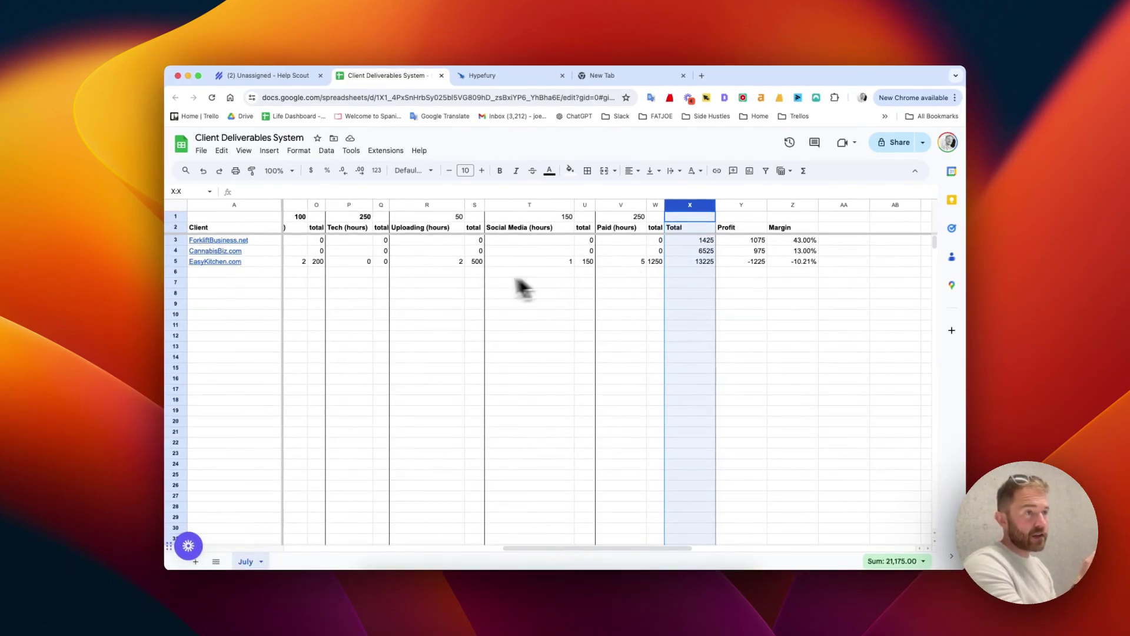
scroll(416, 271, left, 10)
scroll(424, 262, left, 4)
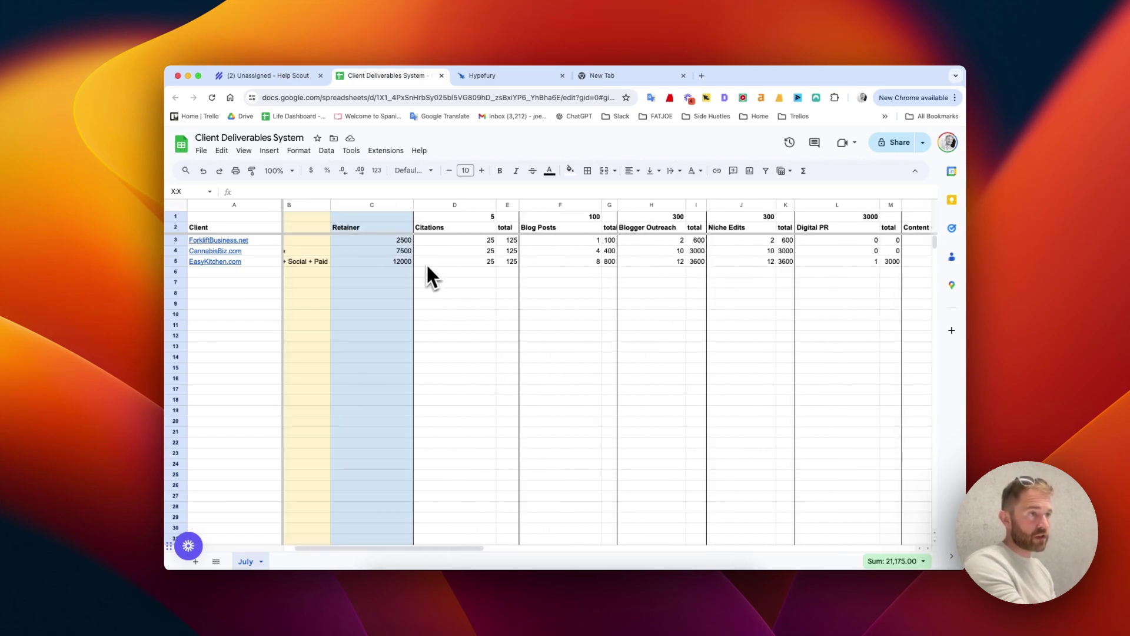
scroll(545, 239, right, 5)
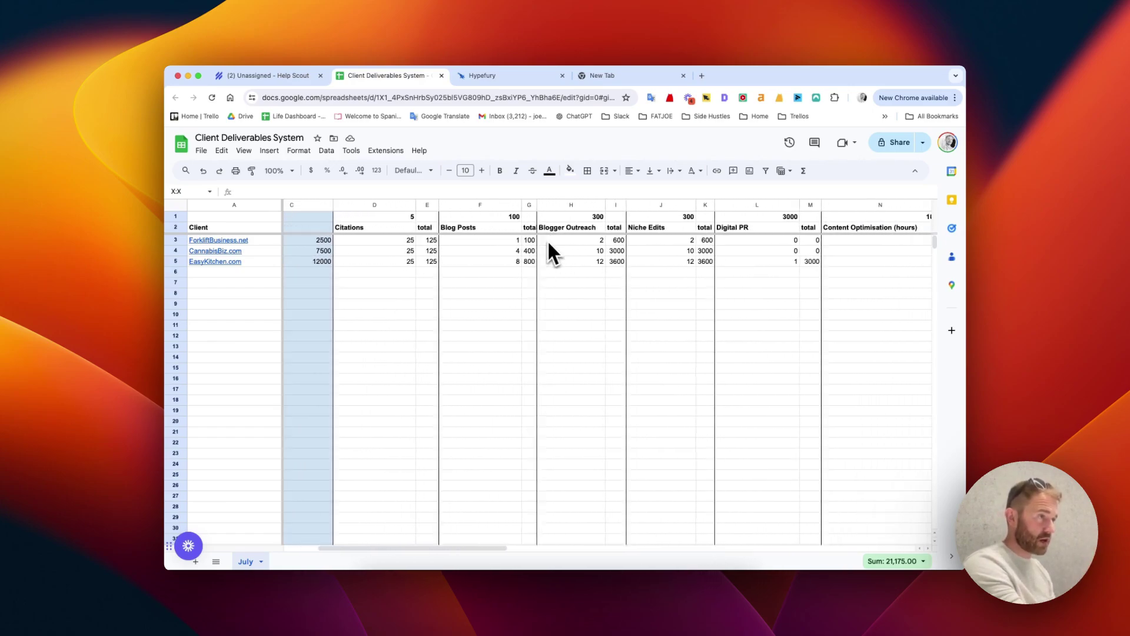
scroll(656, 222, right, 6)
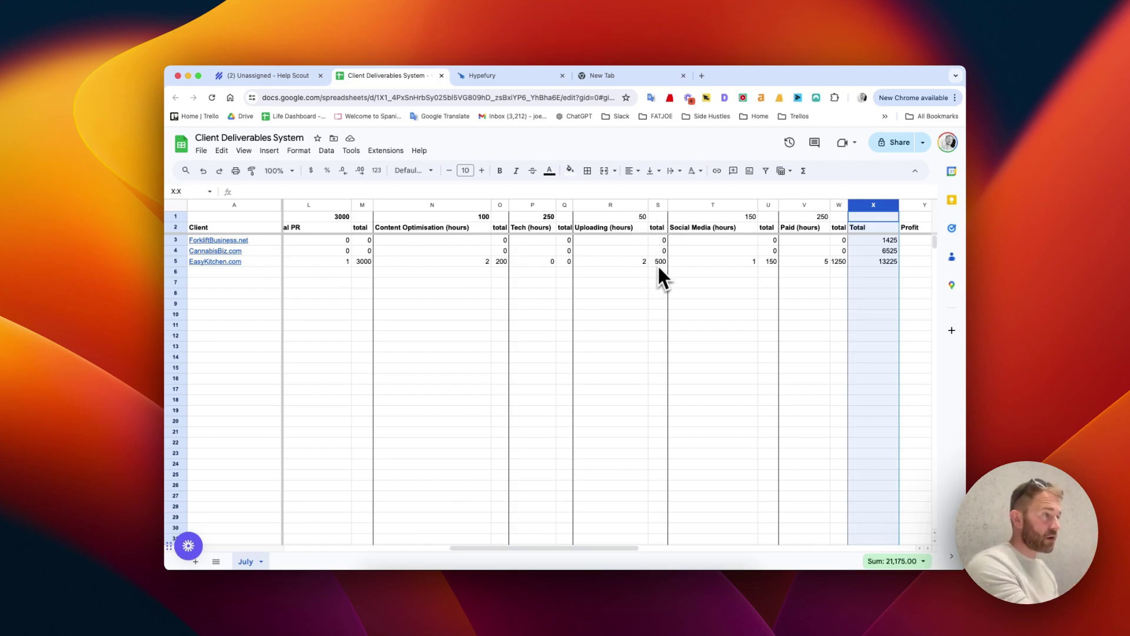
scroll(701, 264, right, 6)
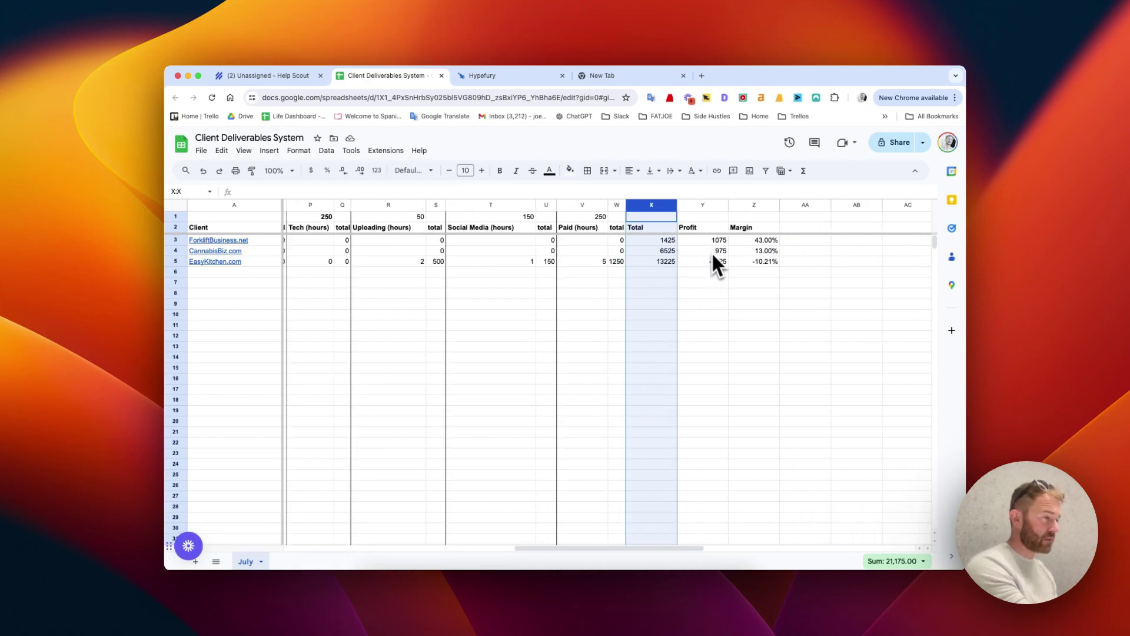
scroll(469, 277, left, 10)
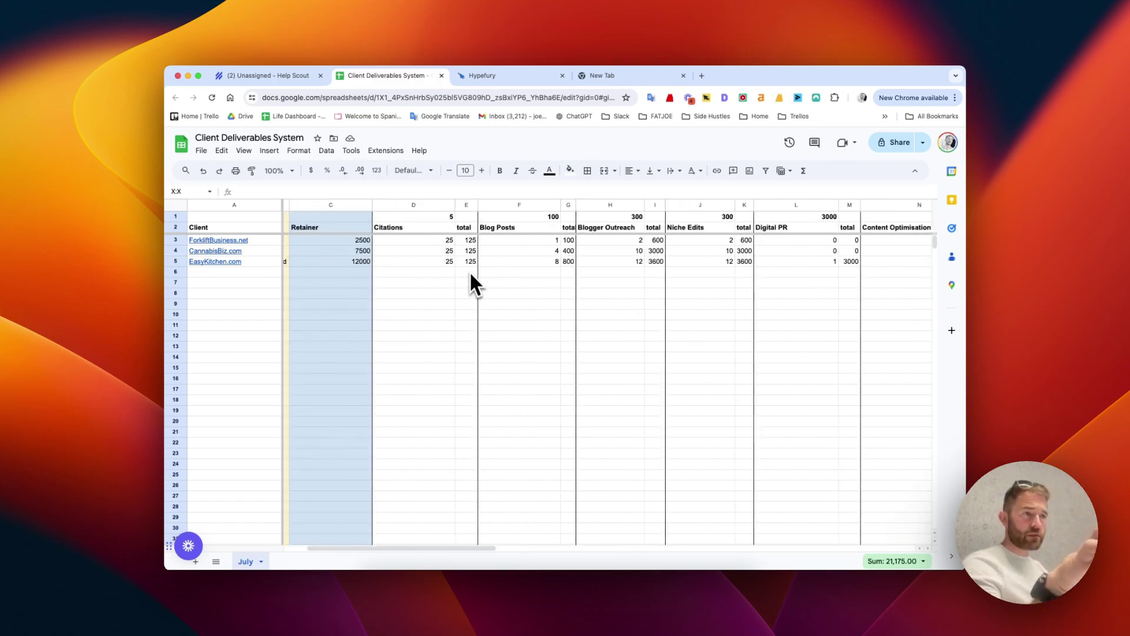
scroll(470, 273, left, 2)
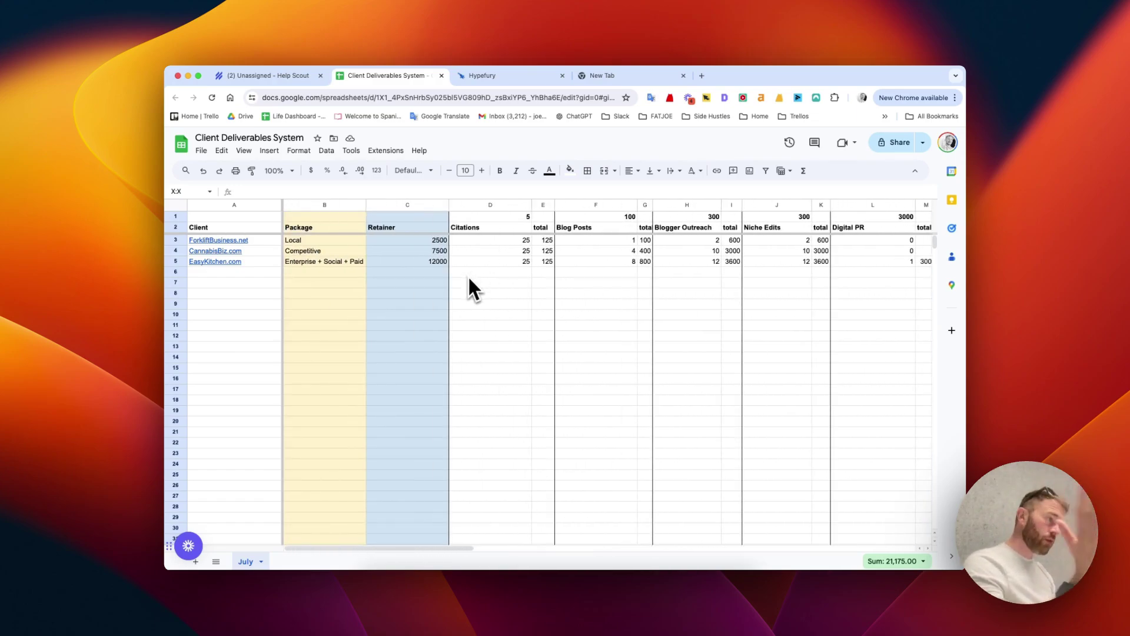
scroll(468, 282, right, 4)
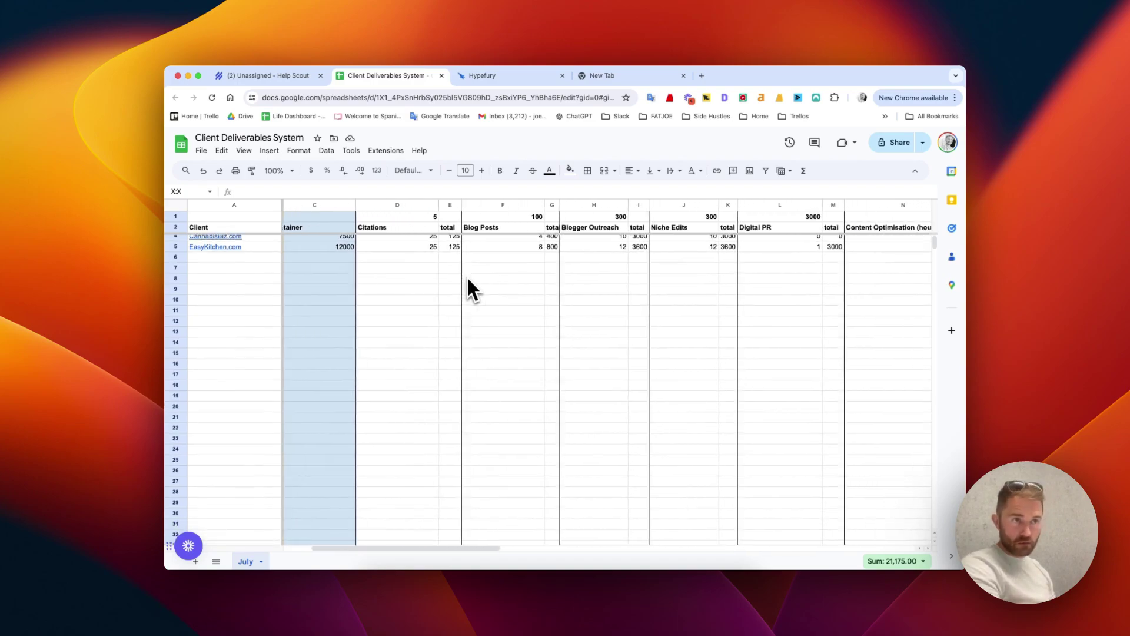
scroll(468, 280, right, 10)
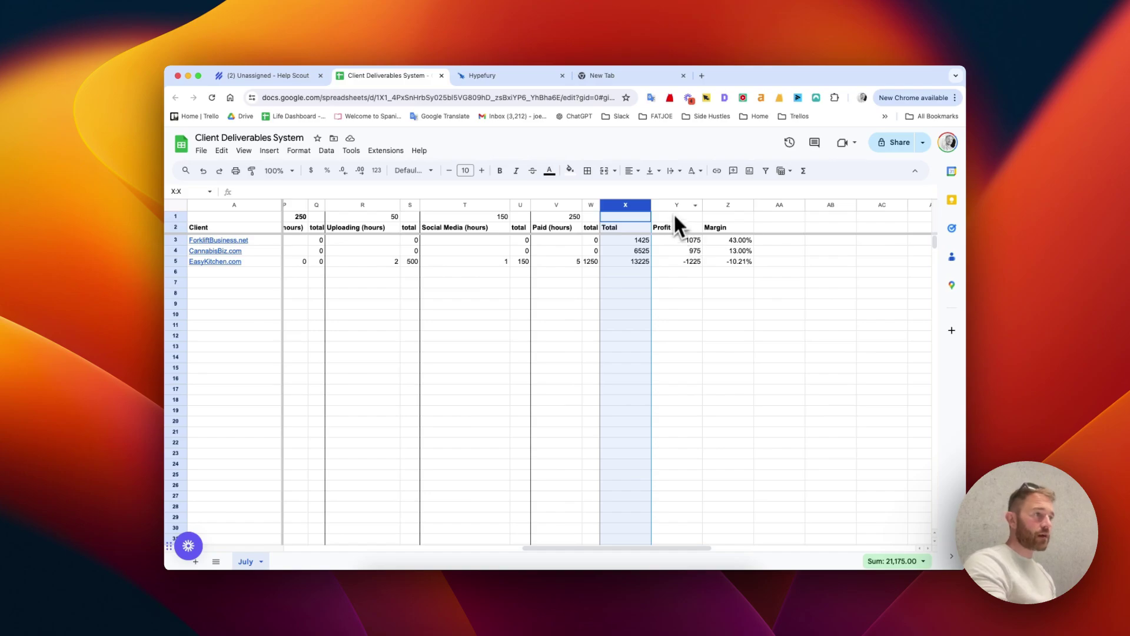
drag(676, 228, 707, 228)
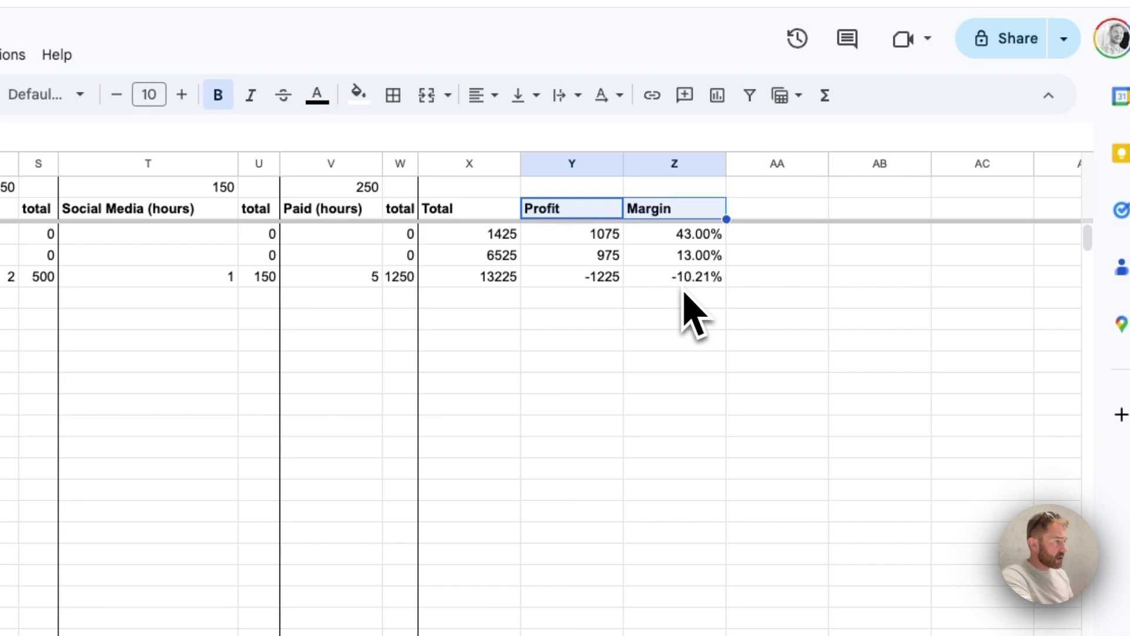
drag(595, 235, 577, 278)
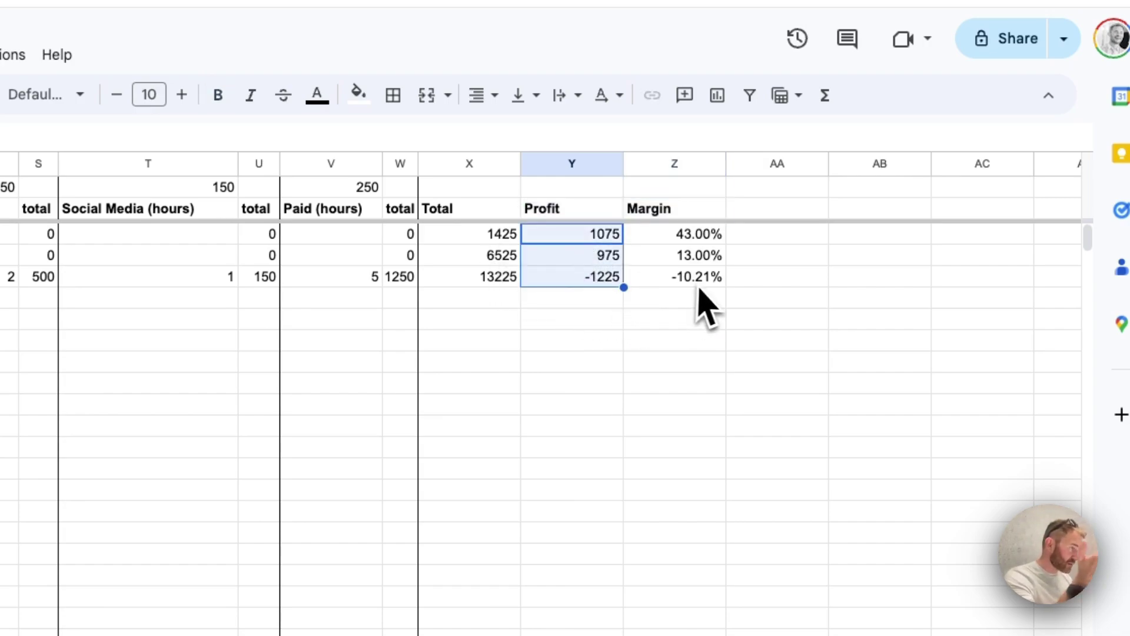
drag(698, 277, 690, 233)
click(775, 321)
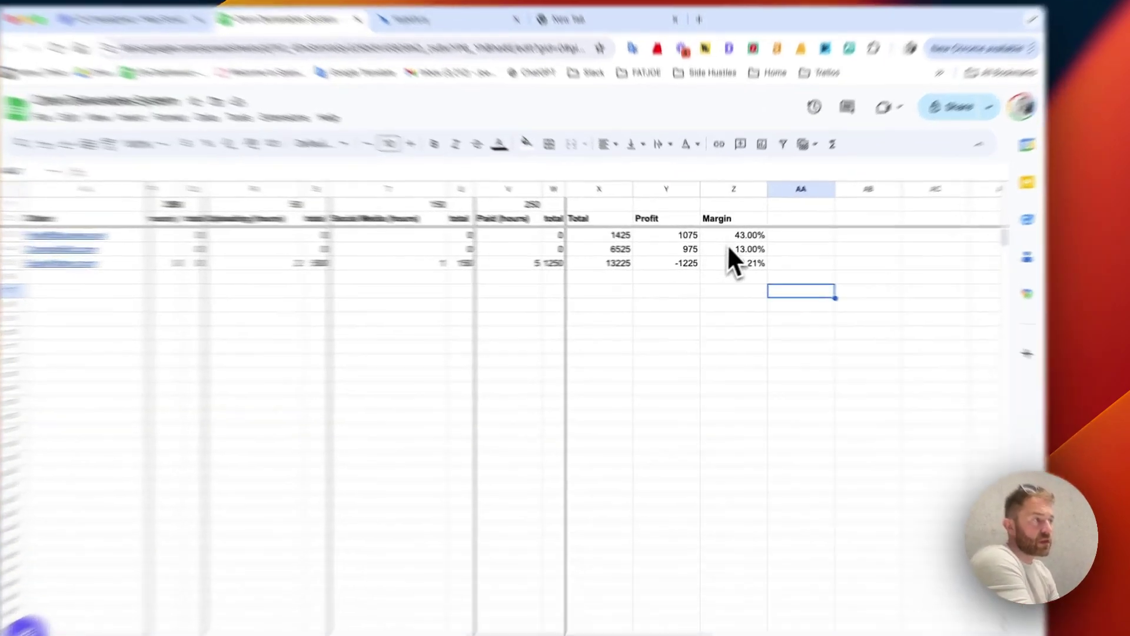
drag(730, 241, 732, 265)
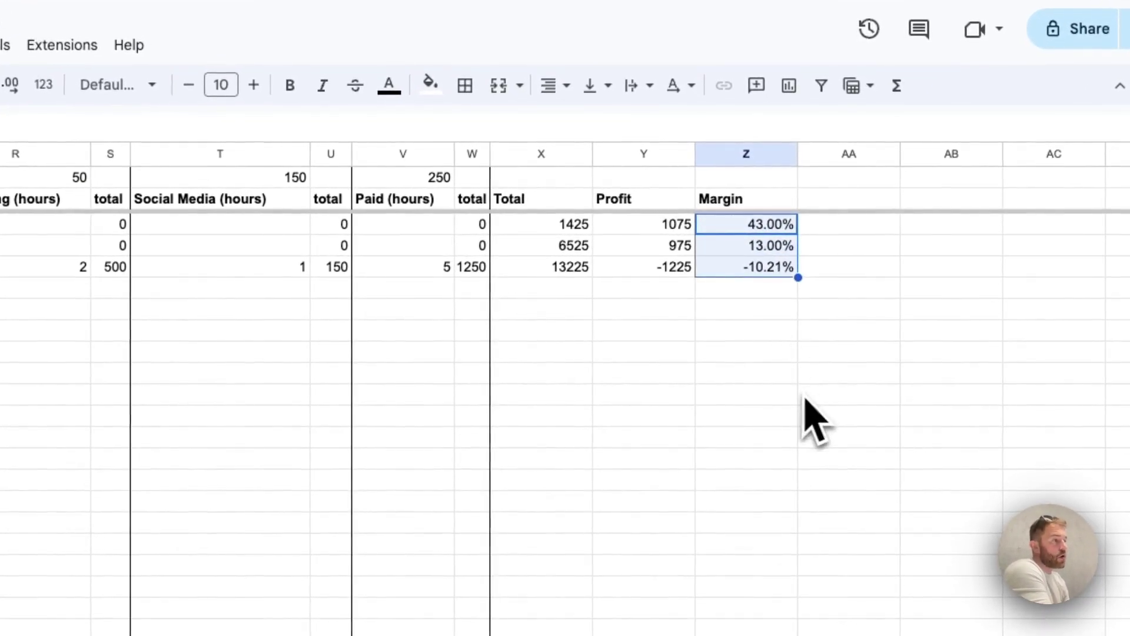
scroll(543, 328, left, 15)
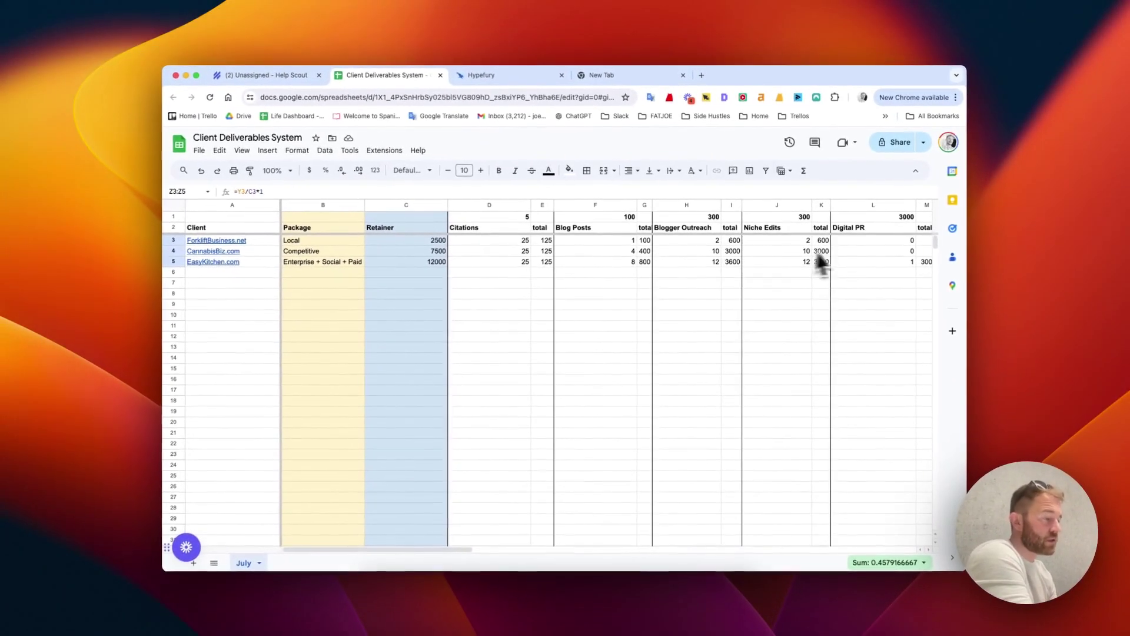
scroll(878, 259, right, 10)
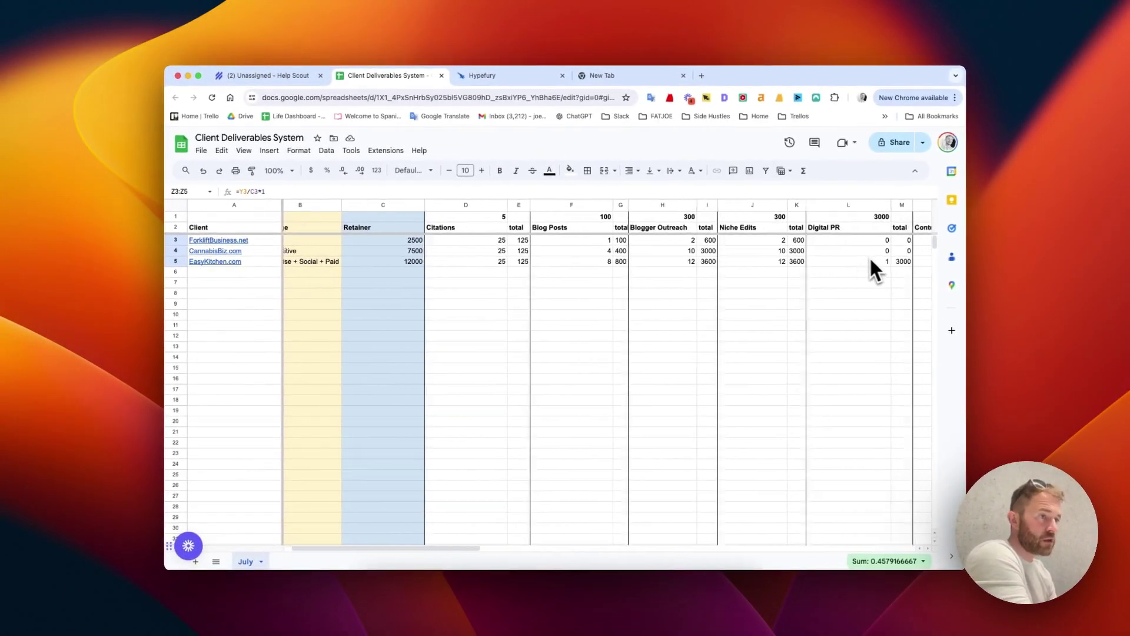
scroll(858, 263, right, 5)
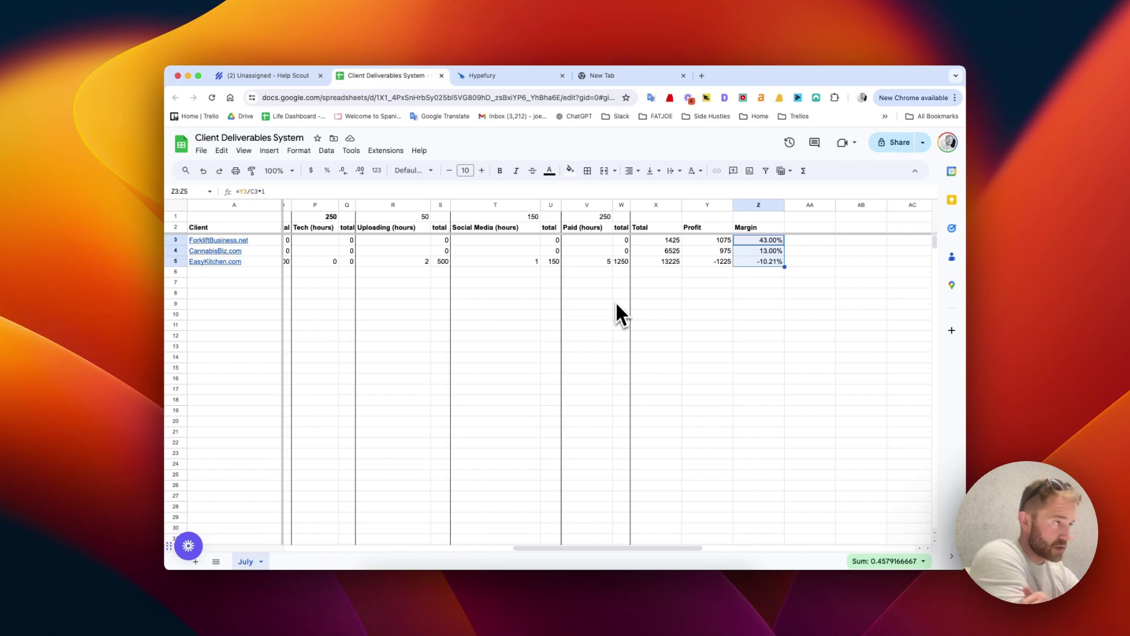
Step: Enter 2 in ForkliftBusiness.net's Tech hours cell P3, making its Tech total 500
scroll(529, 300, left, 3)
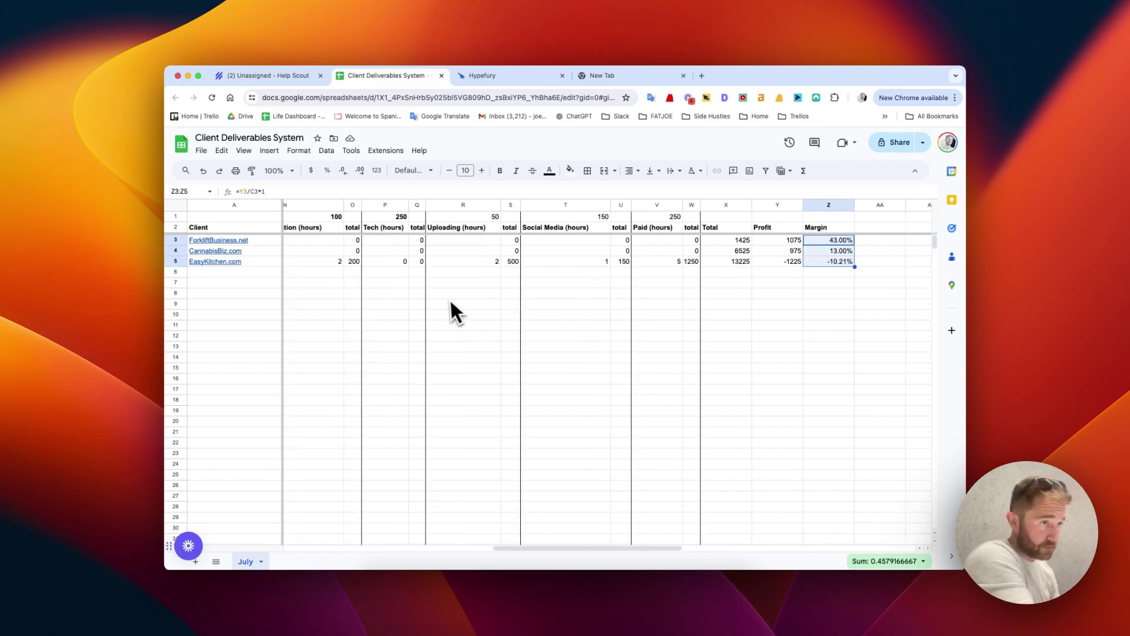
click(405, 252)
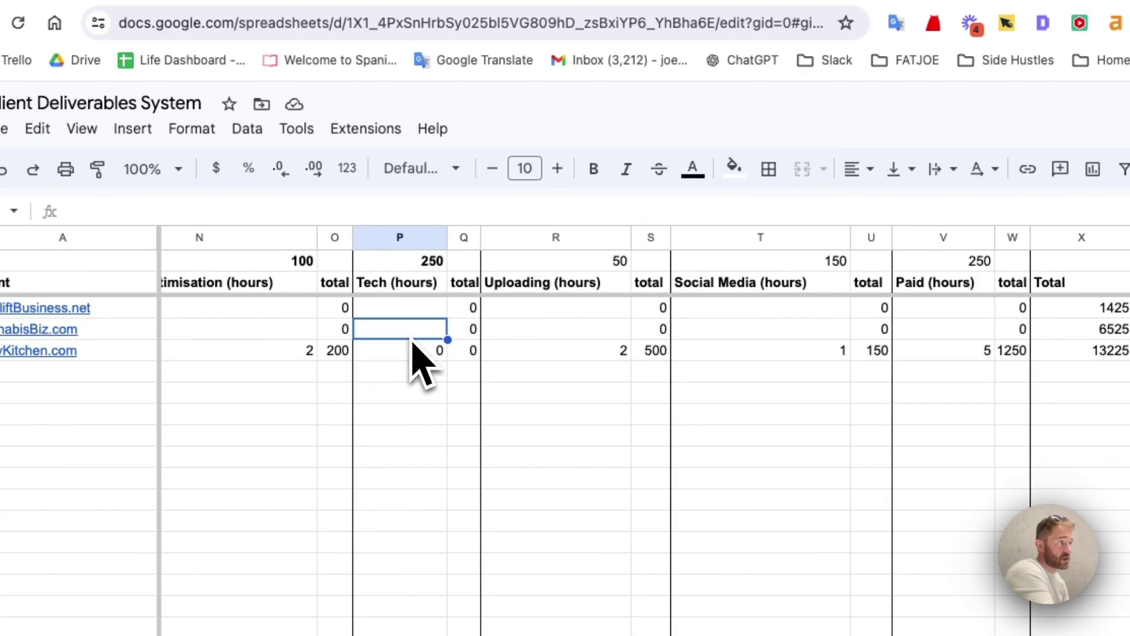
key(Up)
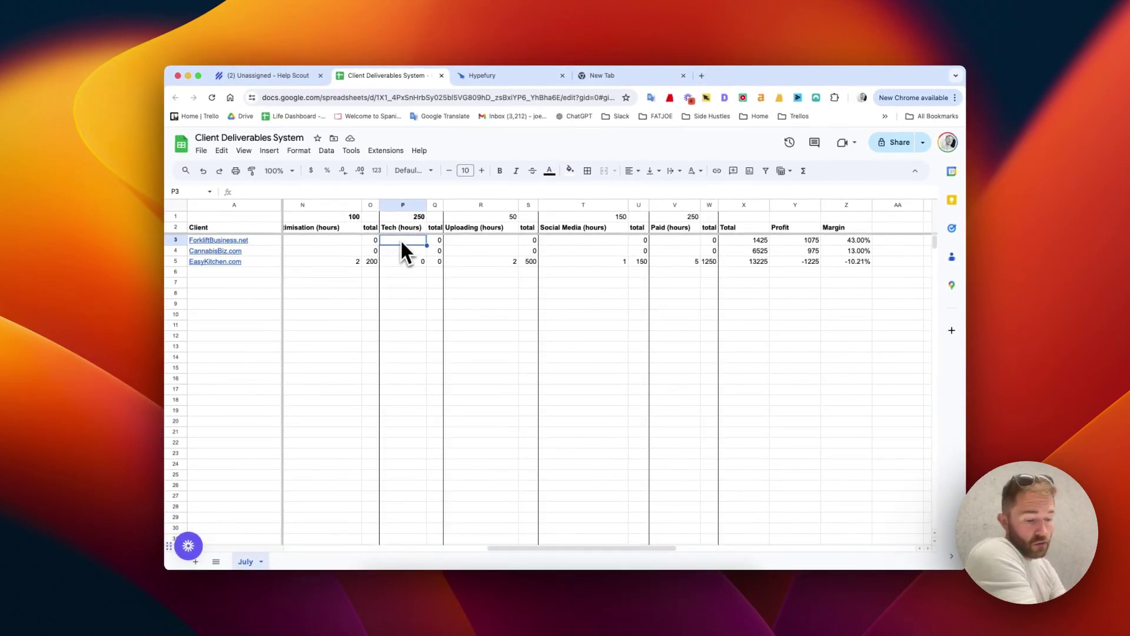
text(2)
key(Return)
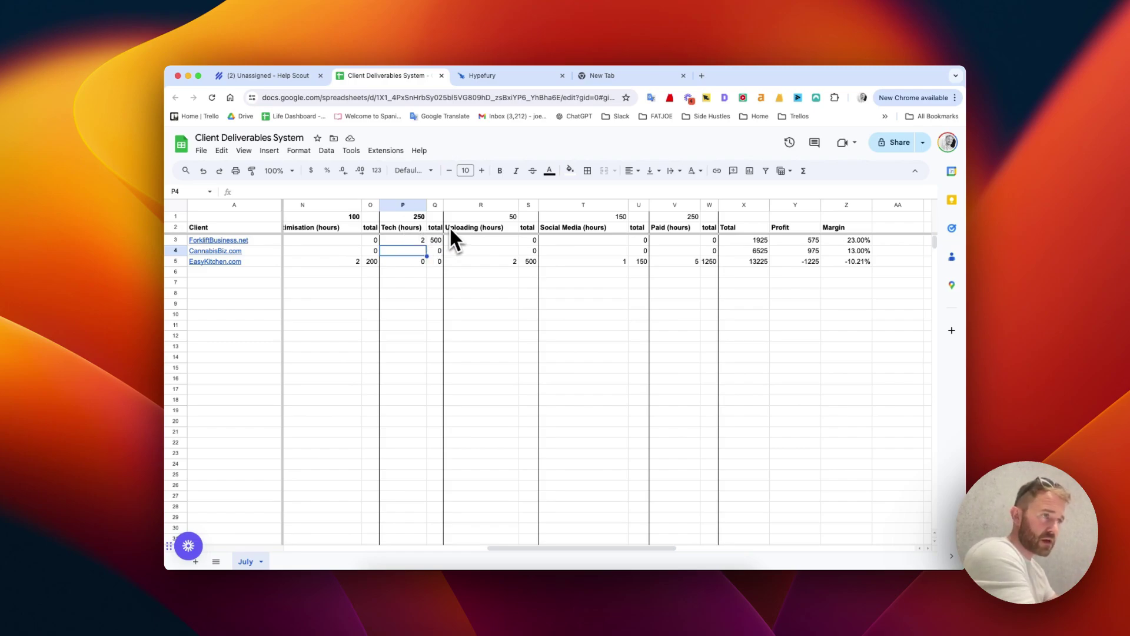
scroll(813, 254, right, 3)
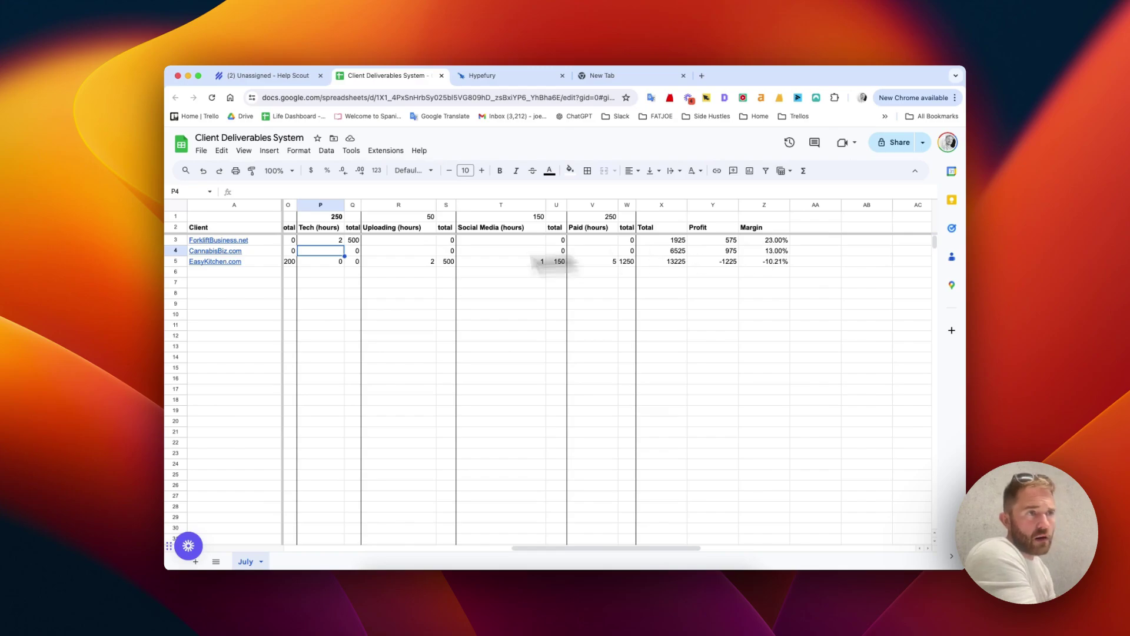
Step: Set ForkliftBusiness.net's Niche Edits and Blogger Outreach quantities to 1 each
click(310, 238)
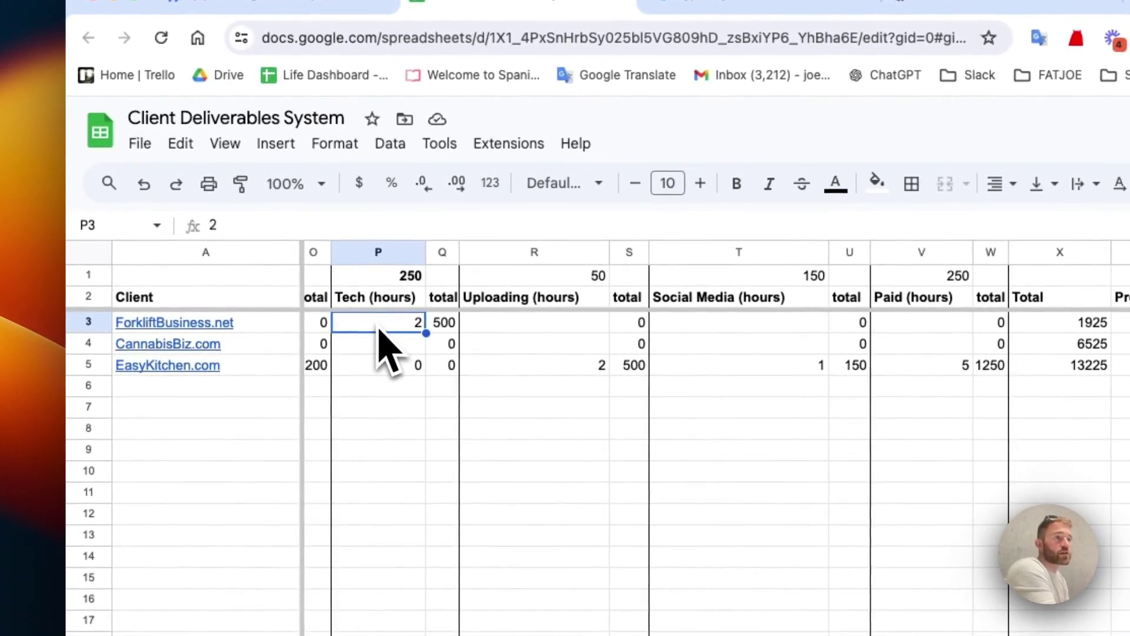
scroll(382, 344, left, 5)
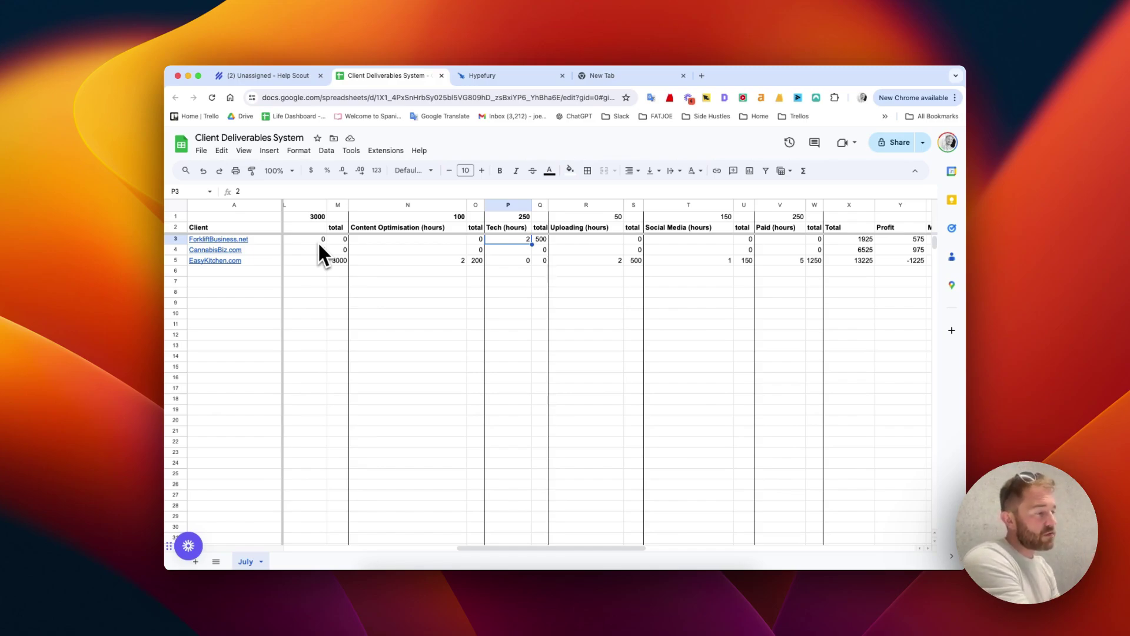
scroll(321, 253, left, 3)
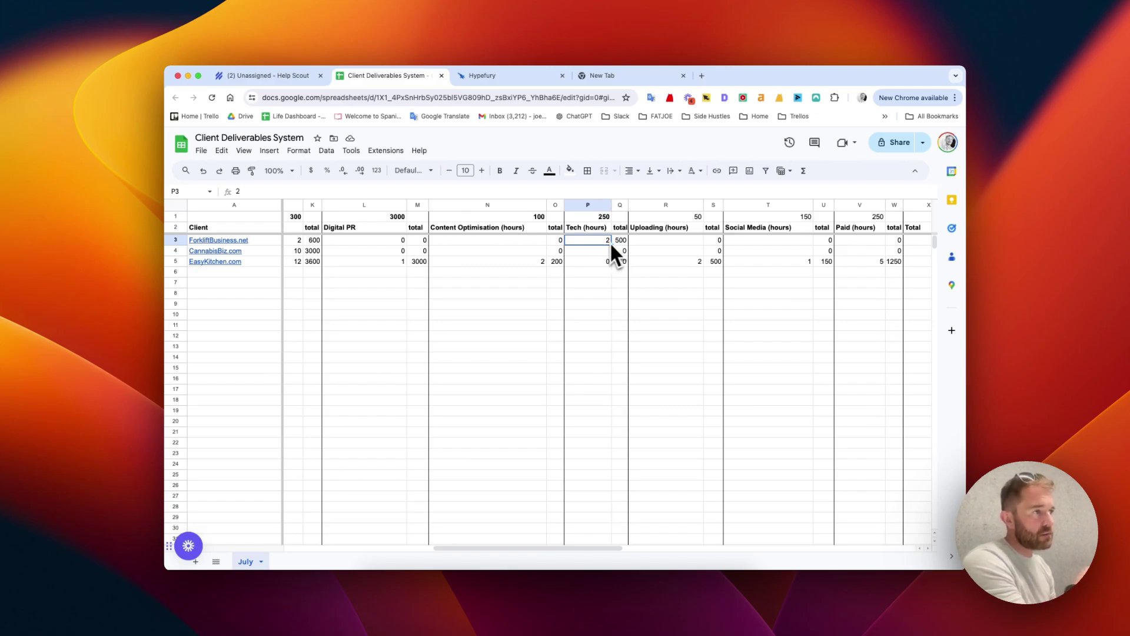
scroll(596, 244, left, 3)
click(419, 240)
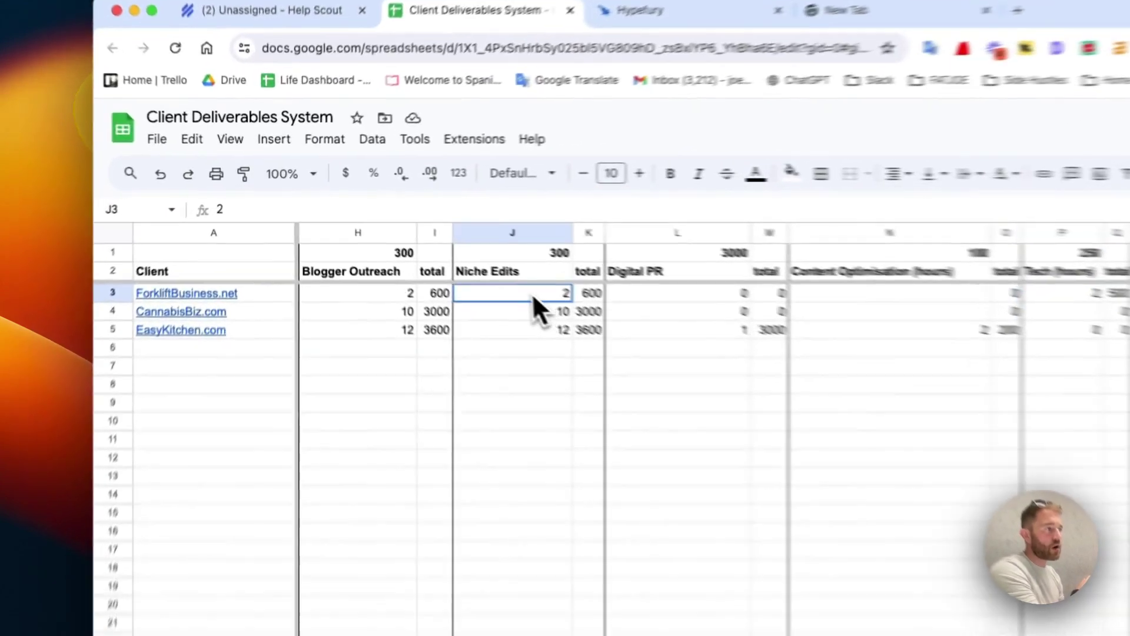
text(1)
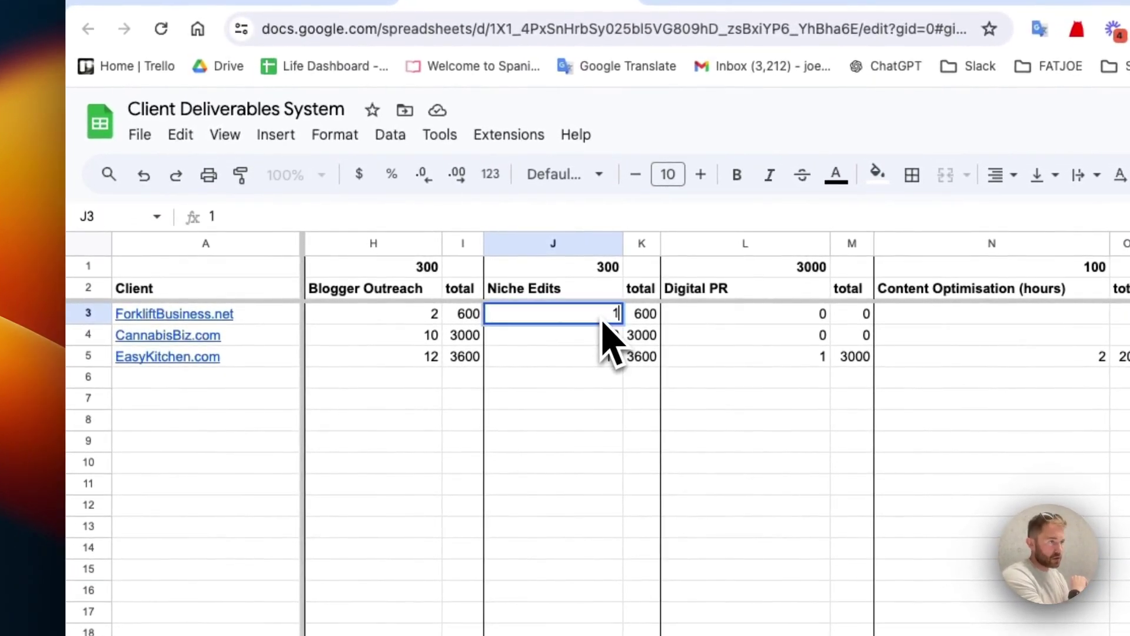
key(Return)
click(377, 315)
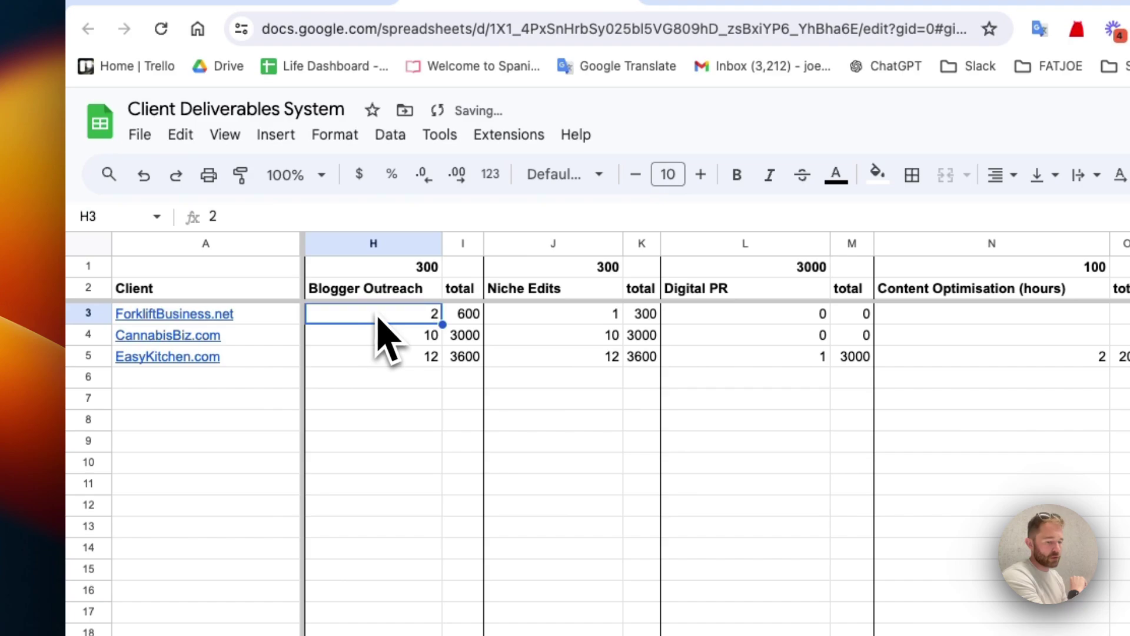
text(1)
key(Return)
scroll(576, 353, right, 5)
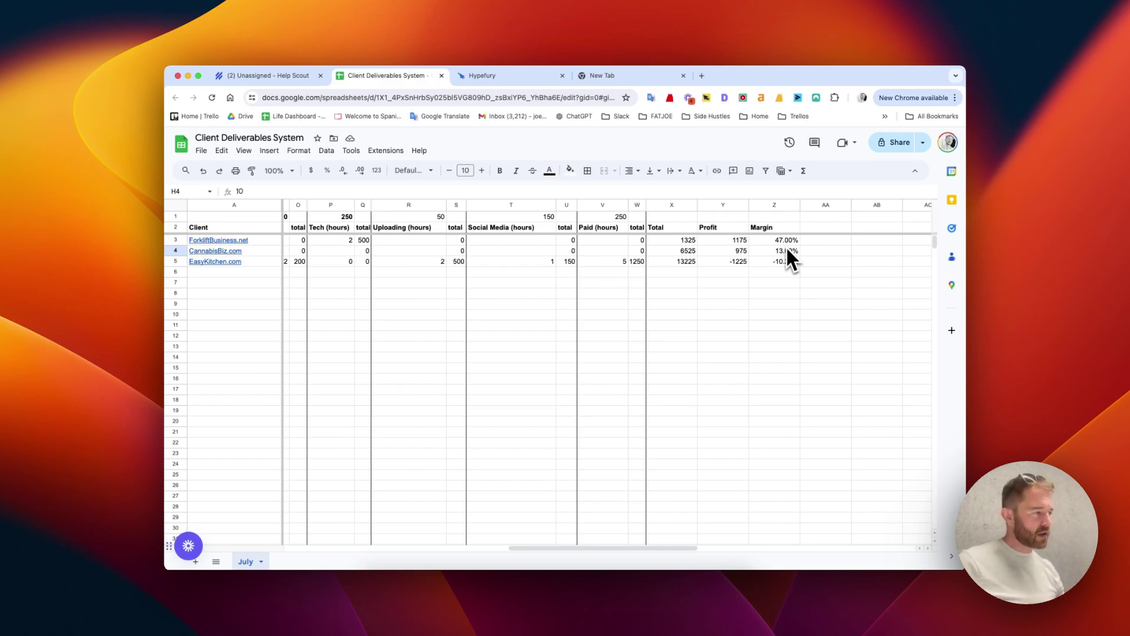
scroll(765, 260, left, 10)
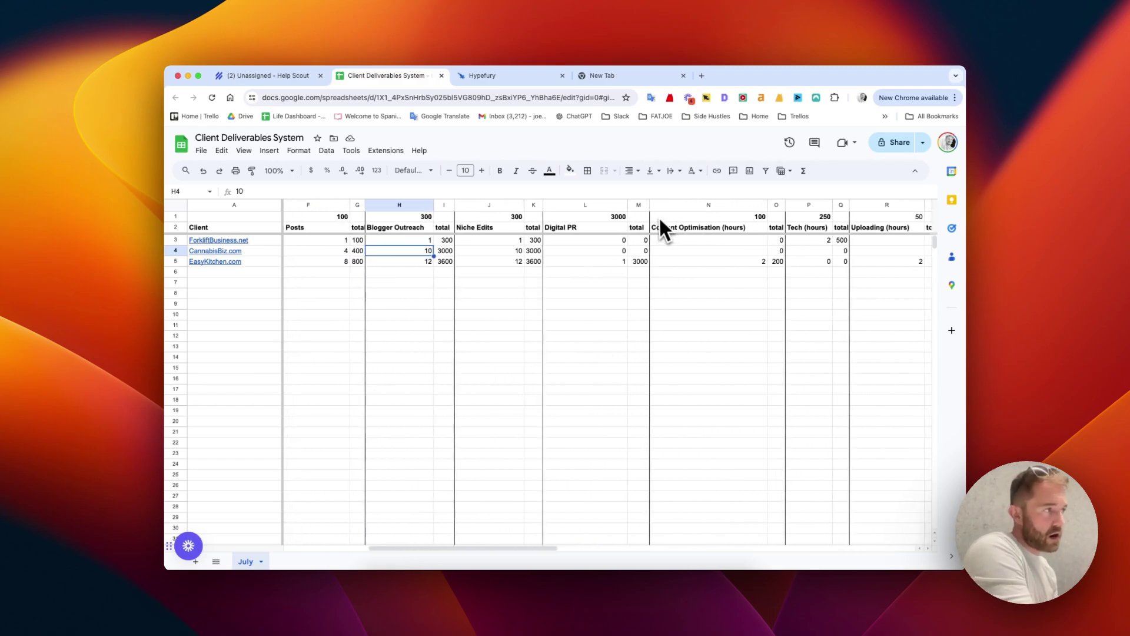
scroll(537, 344, left, 5)
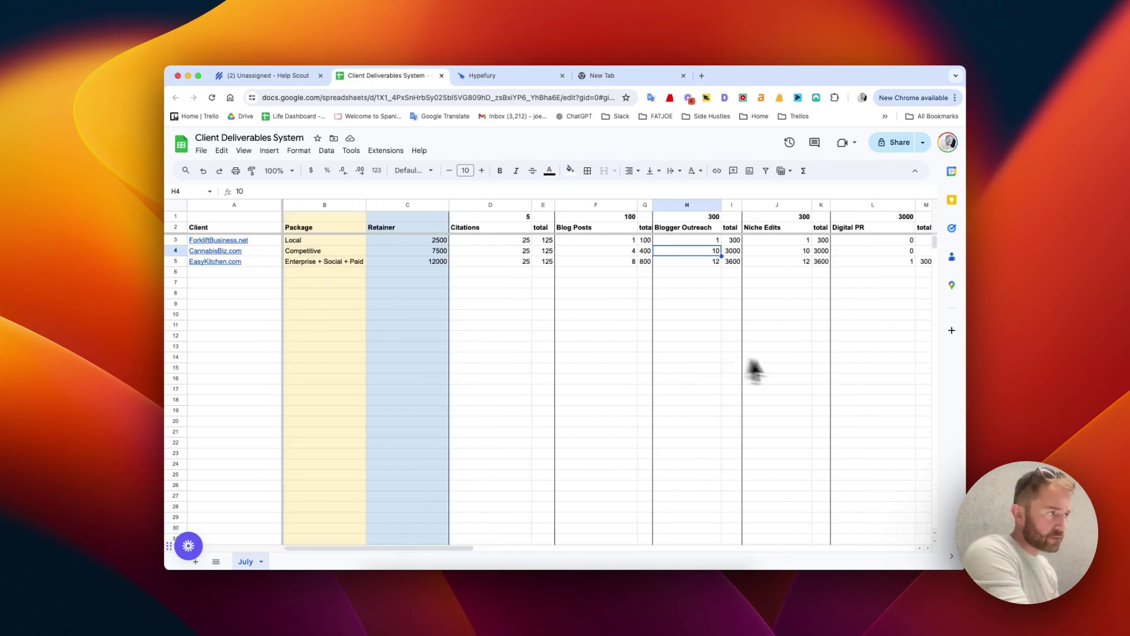
scroll(797, 345, right, 8)
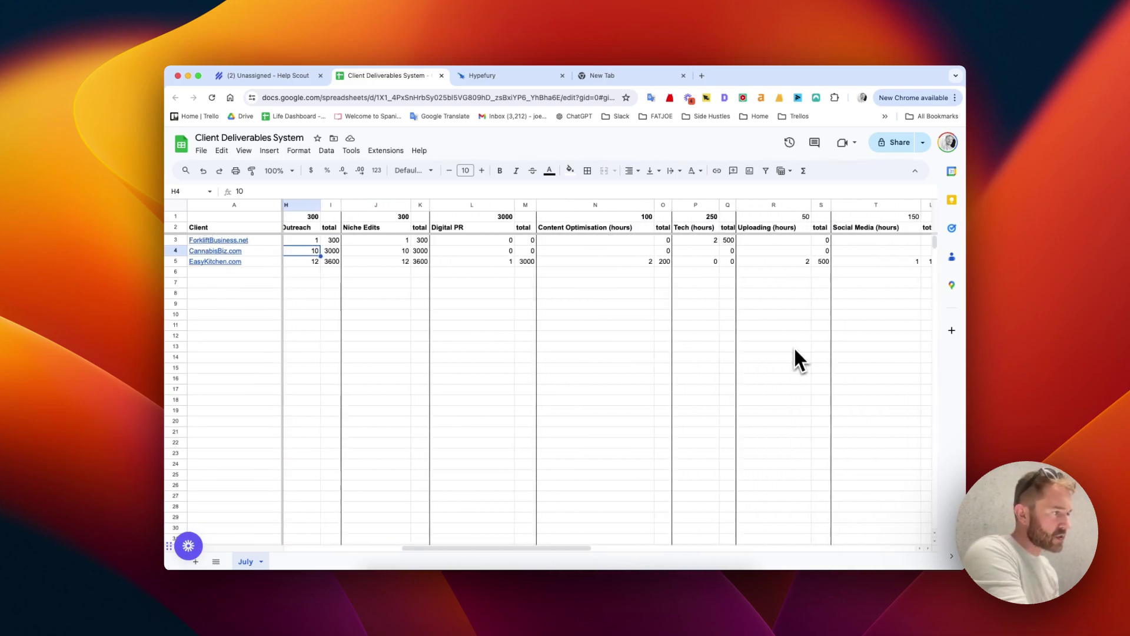
scroll(794, 346, right, 5)
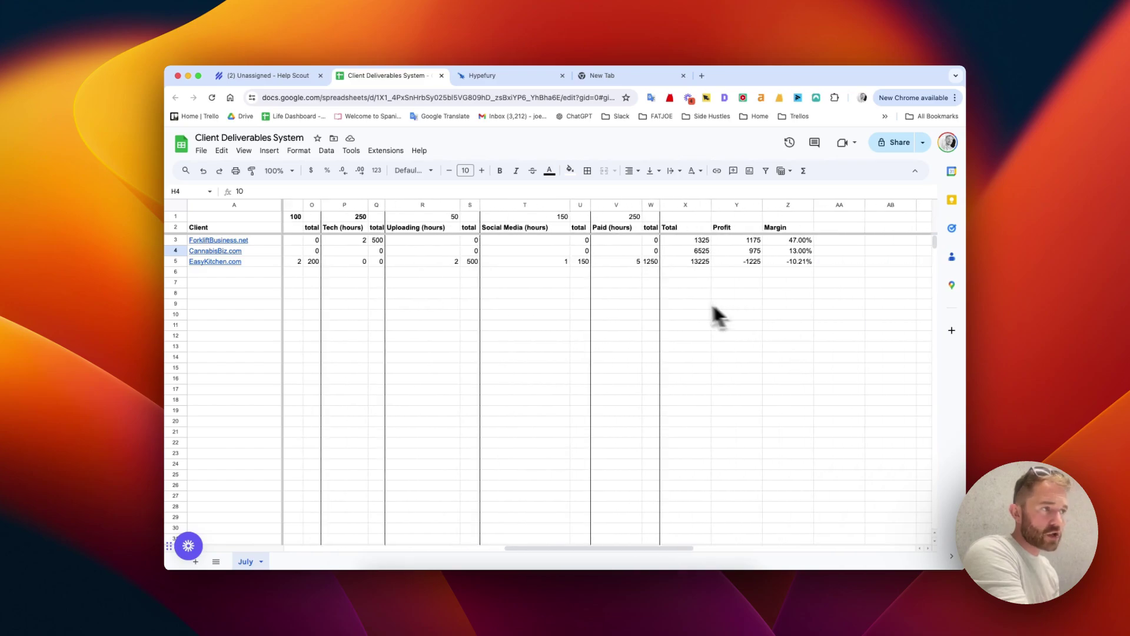
click(628, 218)
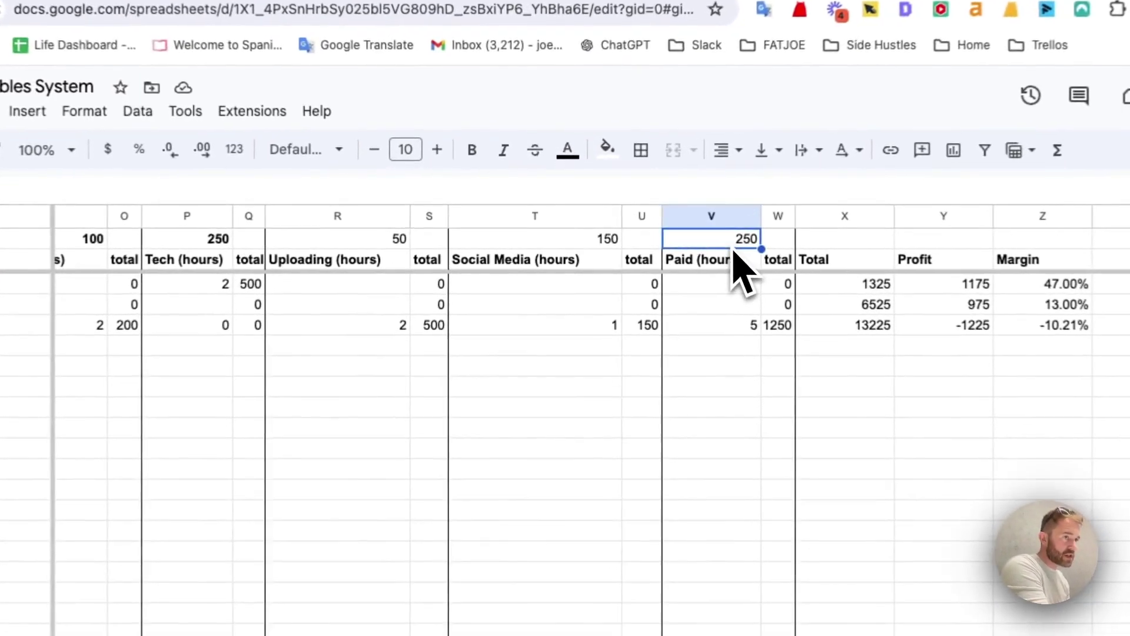
scroll(530, 383, left, 13)
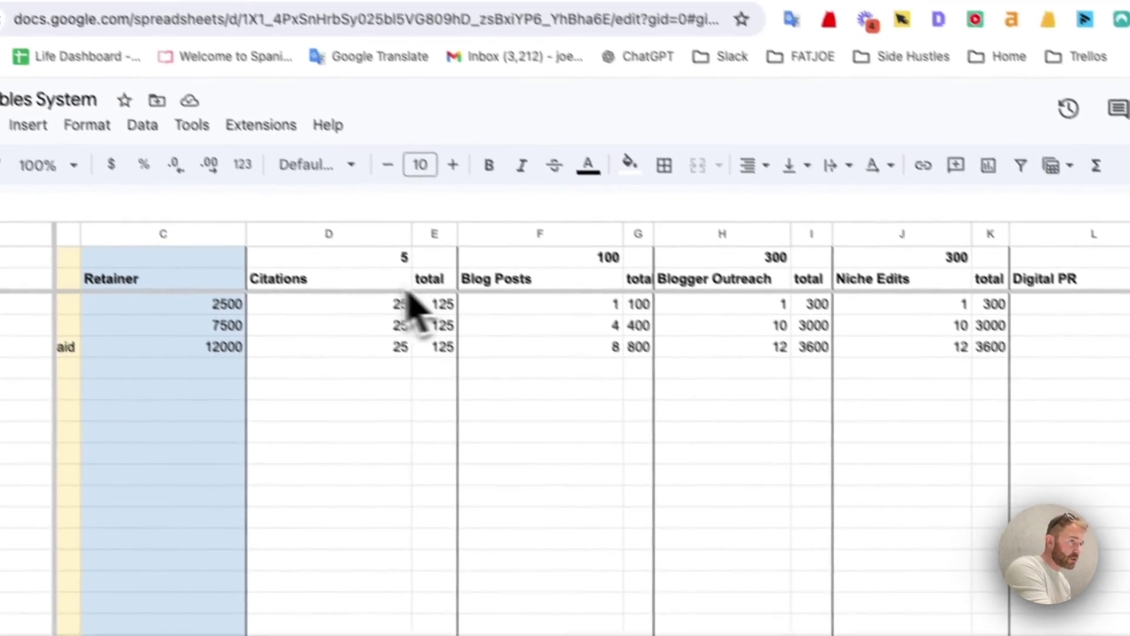
drag(316, 284, 989, 298)
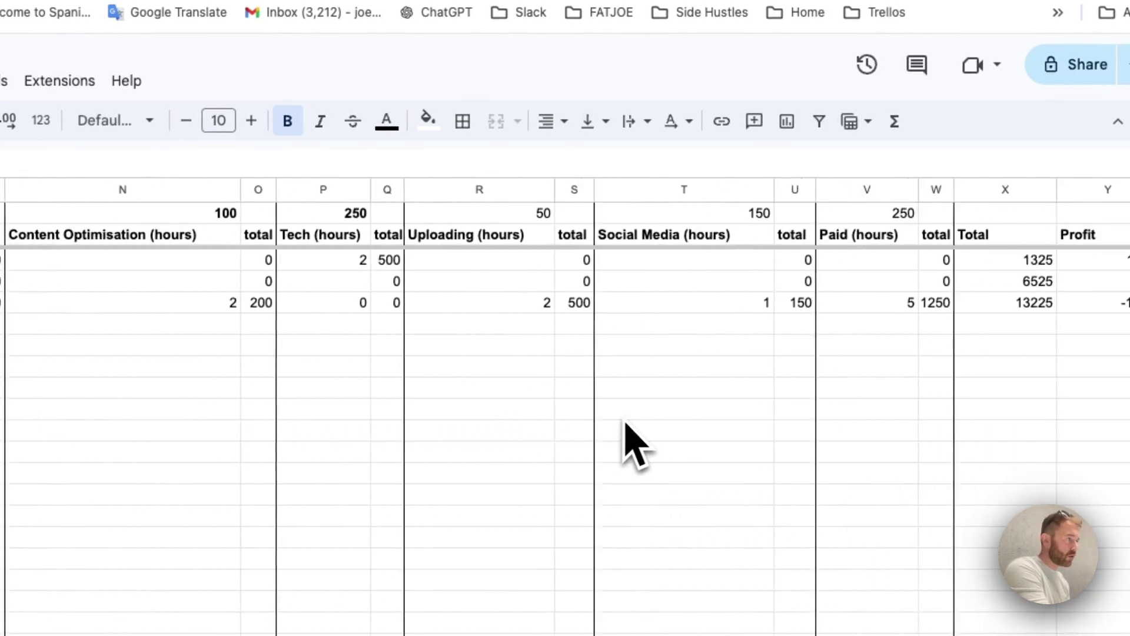
scroll(639, 447, right, 2)
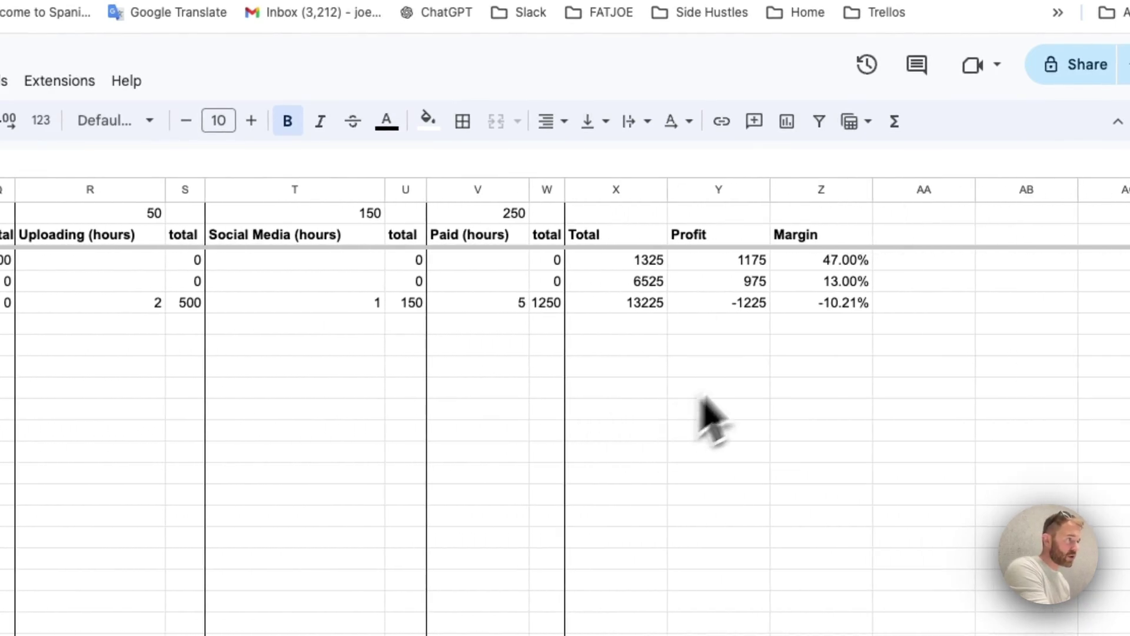
click(805, 239)
click(718, 236)
scroll(628, 278, left, 15)
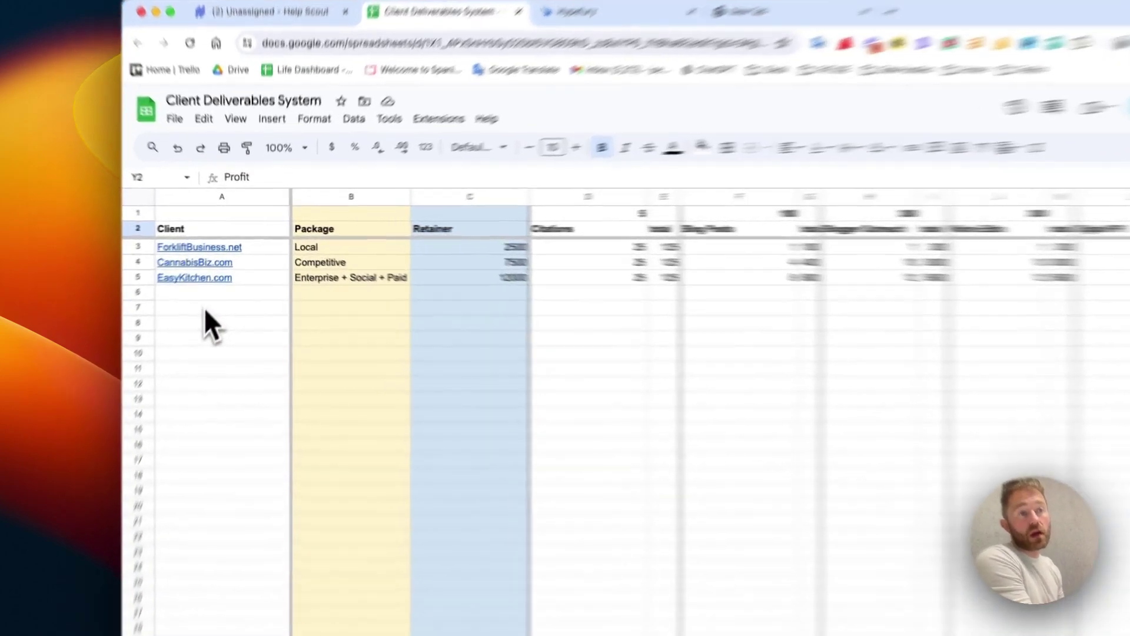
drag(231, 282, 226, 242)
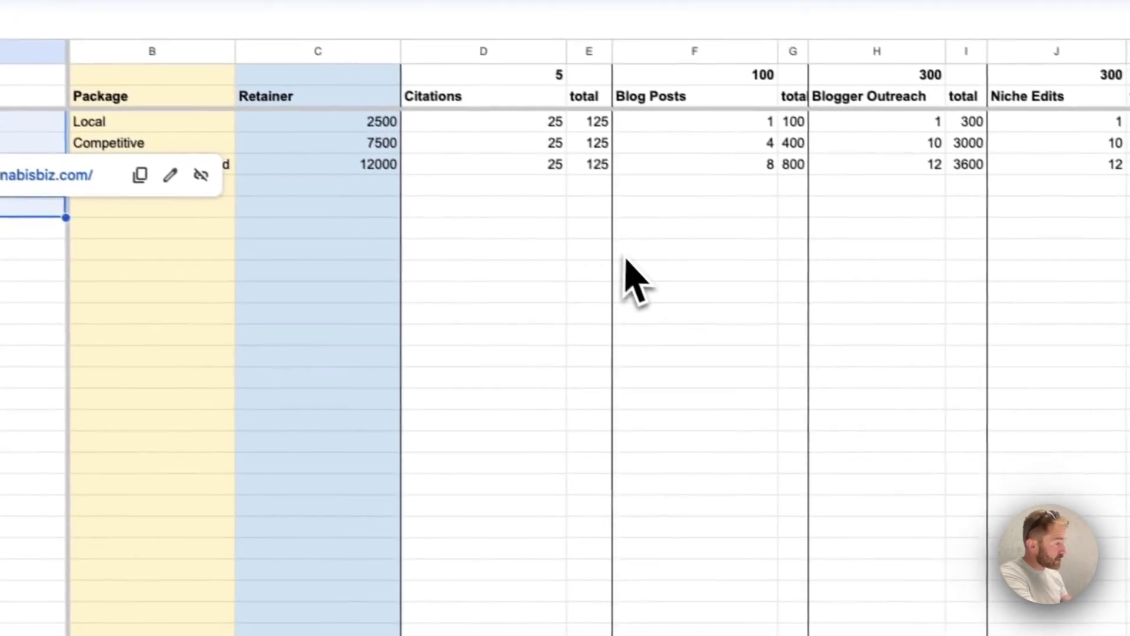
click(725, 375)
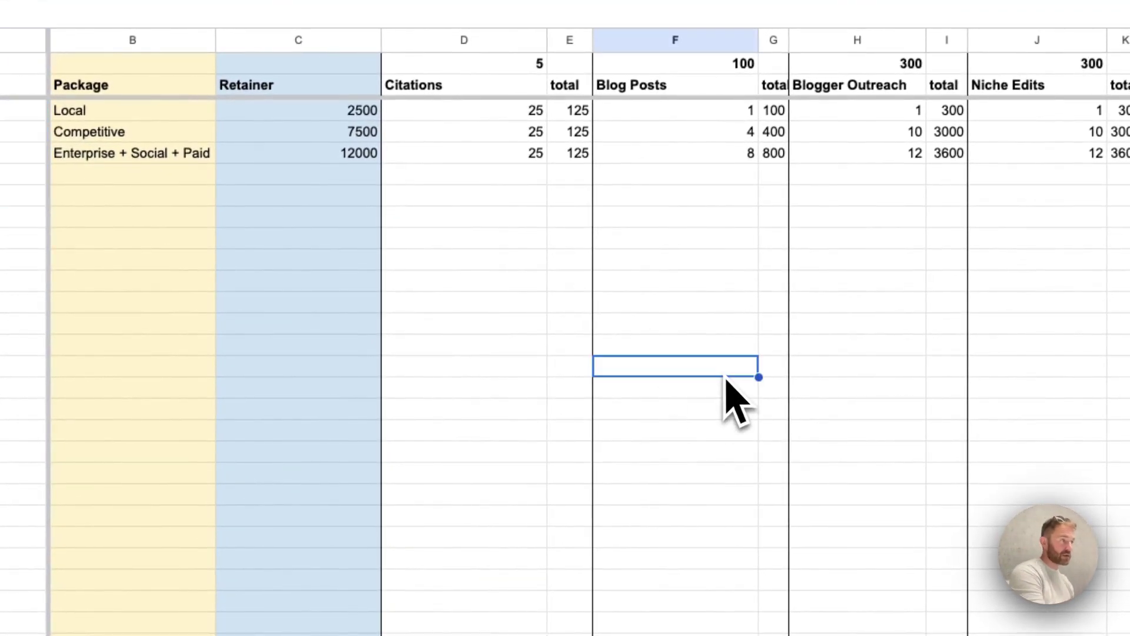